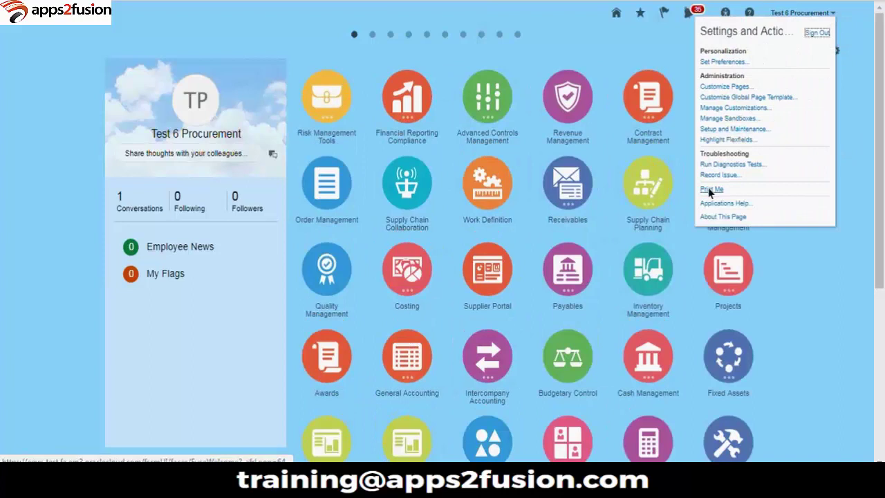
Step: In Setup and Maintenance, search the tasks for "Manage HCM Extract" and open the Manage HCM Extract Definitions task
{"action": "left_click", "coordinate": [722, 130]}
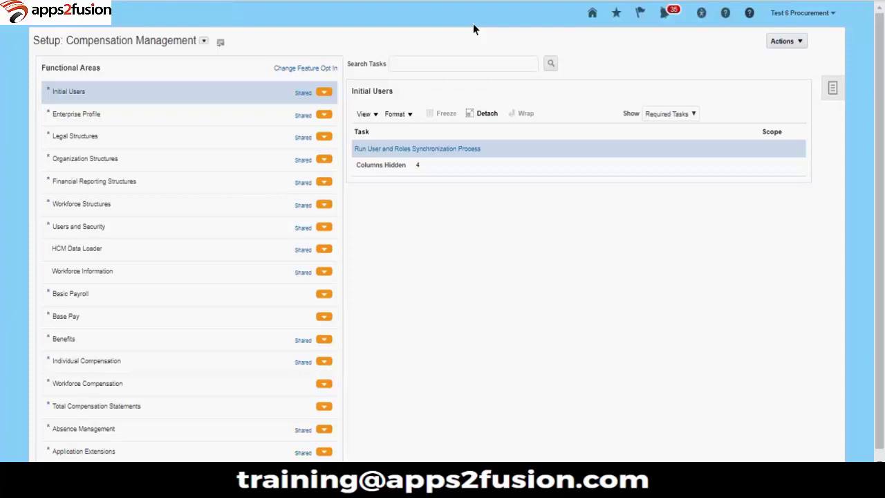
{"action": "left_click", "coordinate": [427, 69]}
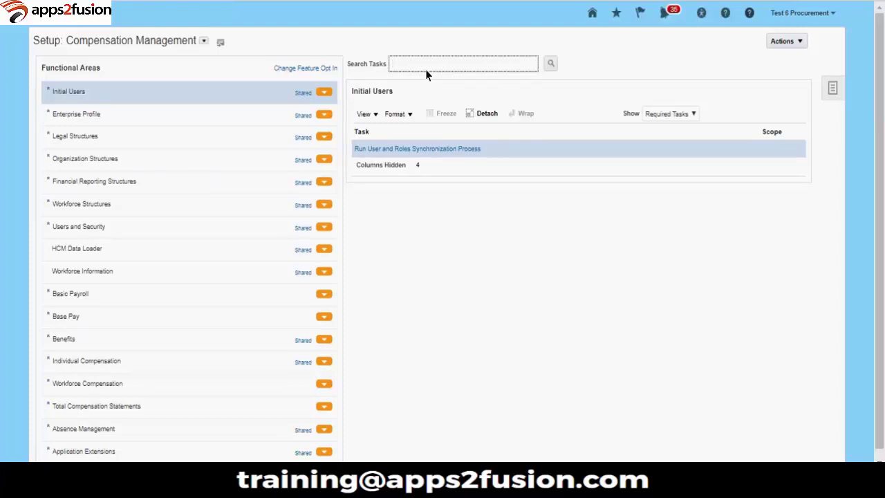
{"action": "type", "text": "Manage HCM Extract"}
{"action": "key", "text": "Return"}
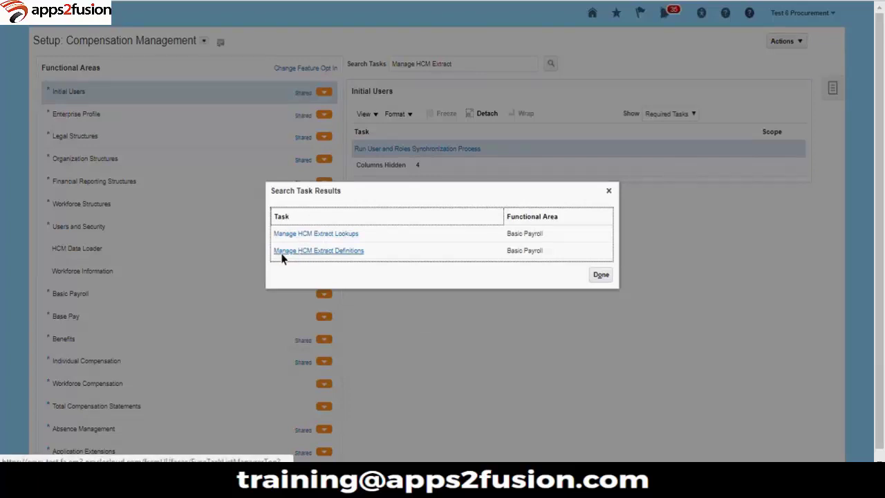
{"action": "left_click", "coordinate": [309, 251]}
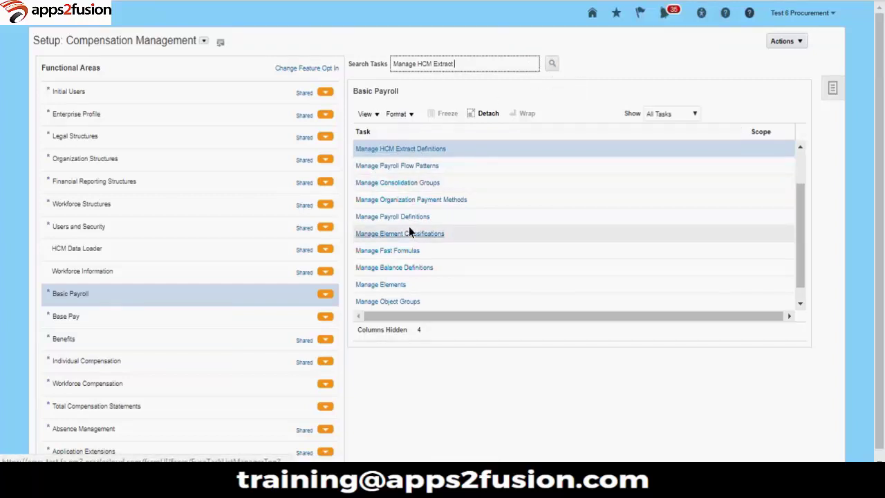
{"action": "left_click", "coordinate": [394, 149]}
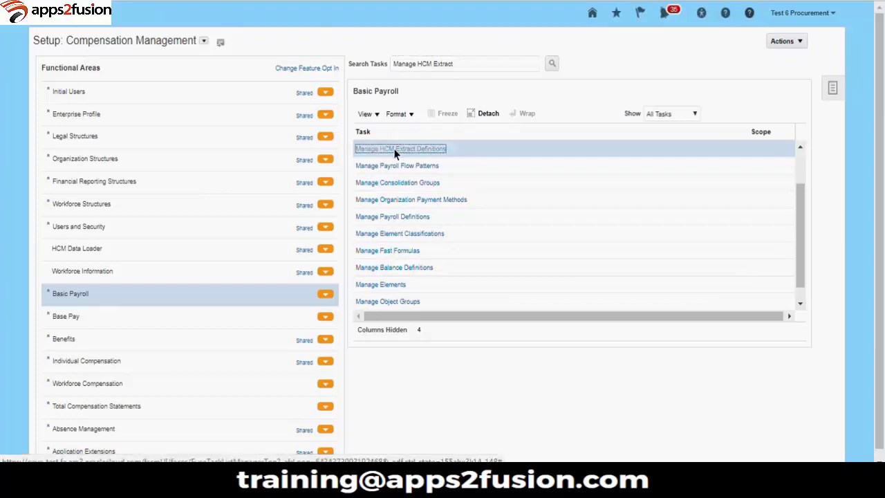
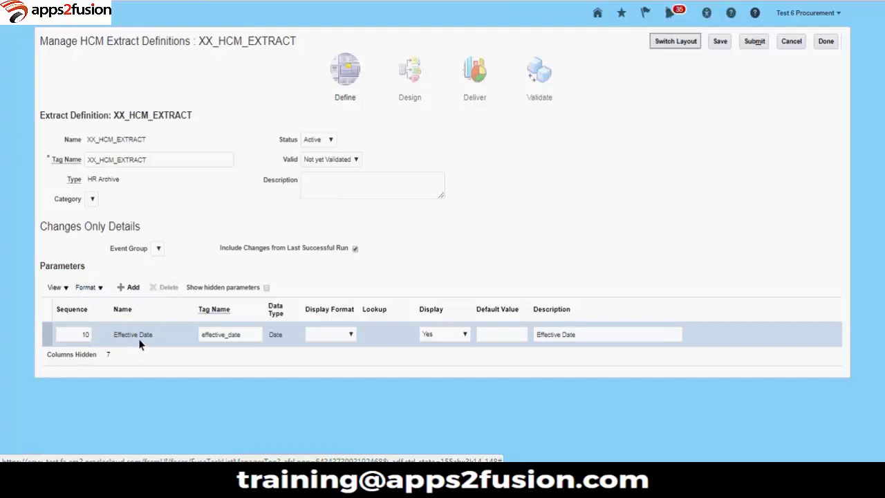
Step: Switch the XX_HCM_EXTRACT definition to the hierarchy layout and examine its Employee data group and the Worker_Details record
{"action": "left_click", "coordinate": [674, 45]}
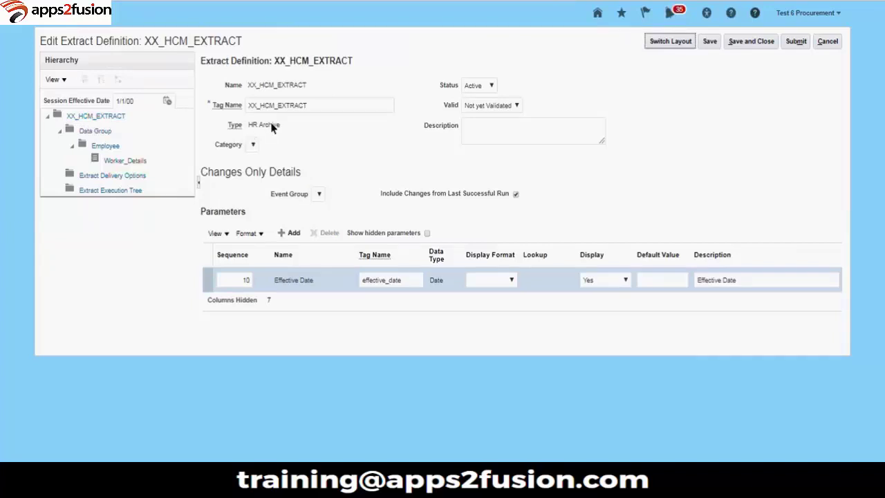
{"action": "left_click", "coordinate": [100, 136]}
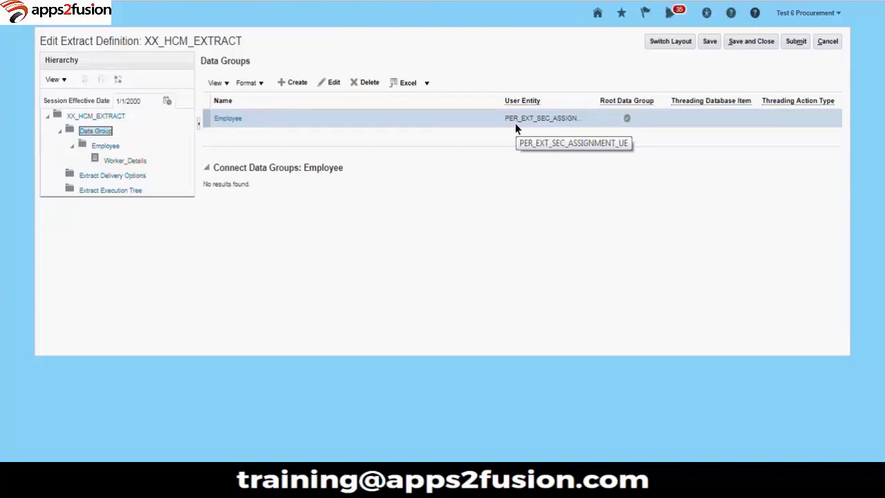
{"action": "left_click", "coordinate": [227, 120]}
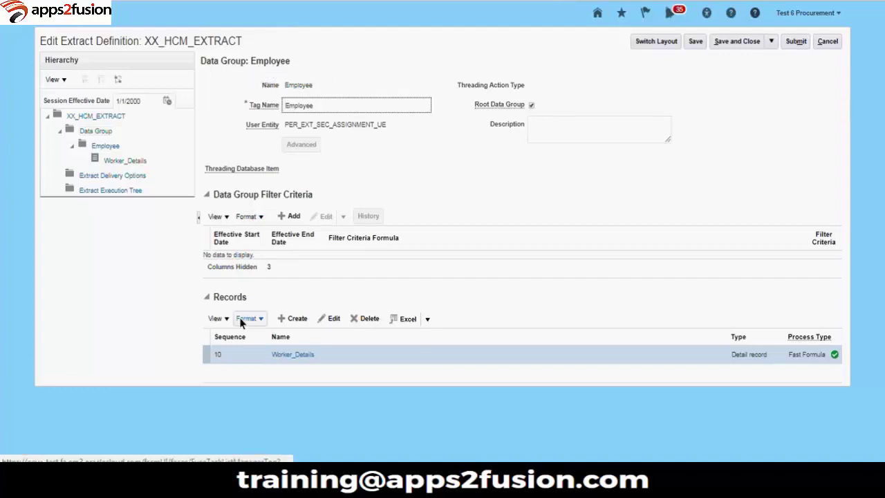
{"action": "left_click", "coordinate": [281, 358]}
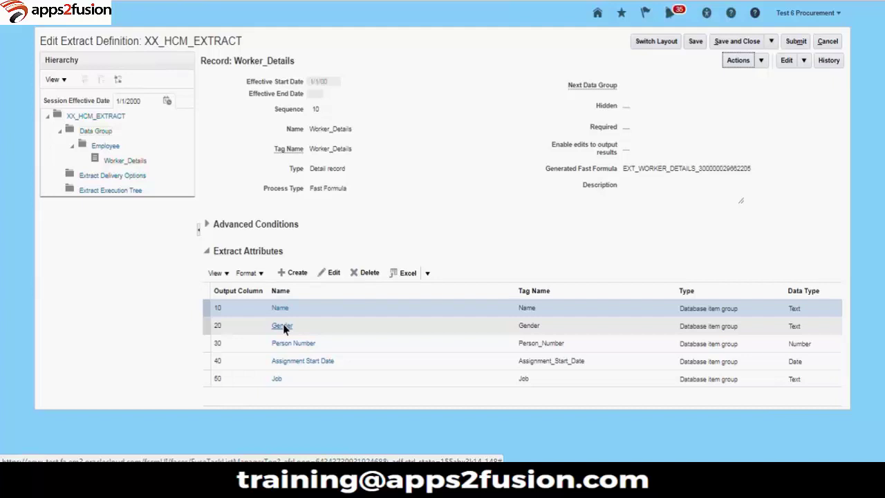
Step: Add a blank extract delivery option to examine its output types, and discard the unsaved changes
{"action": "left_click", "coordinate": [110, 176]}
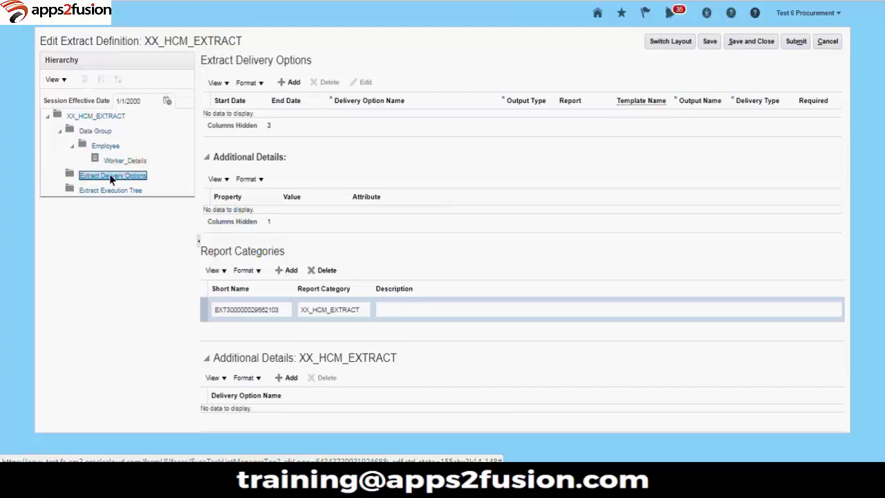
{"action": "left_click", "coordinate": [284, 83]}
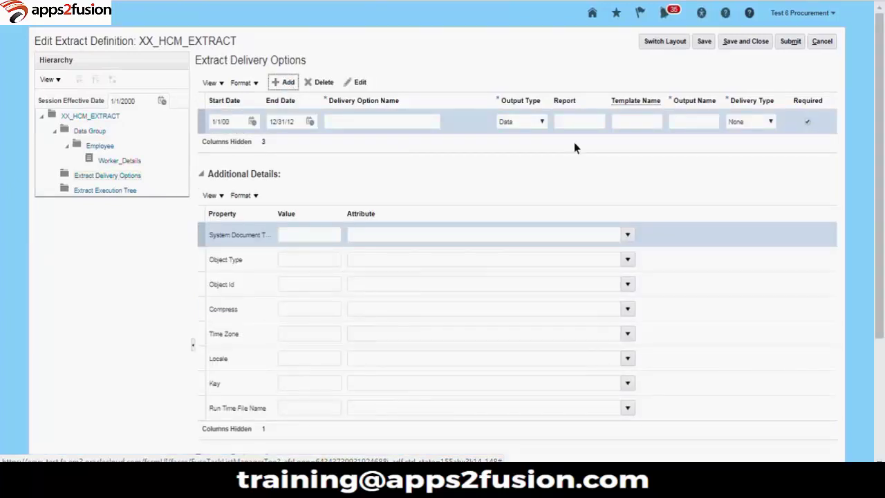
{"action": "left_click", "coordinate": [541, 123]}
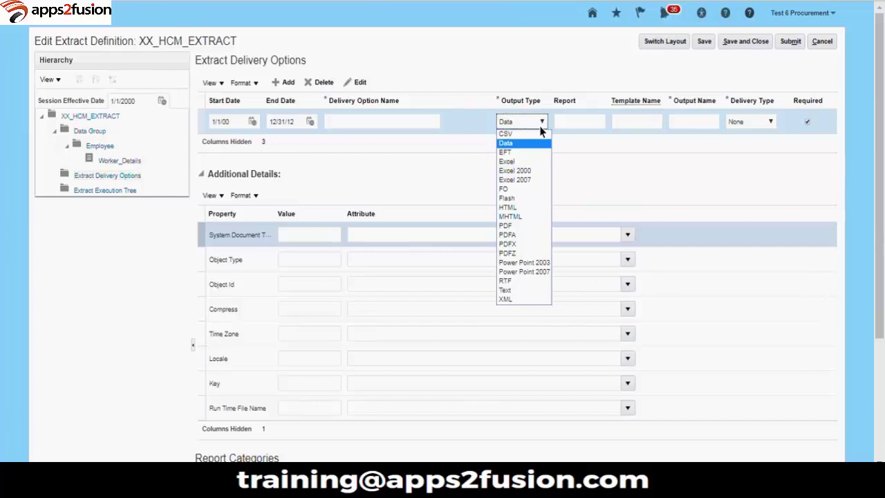
{"action": "left_click", "coordinate": [103, 193]}
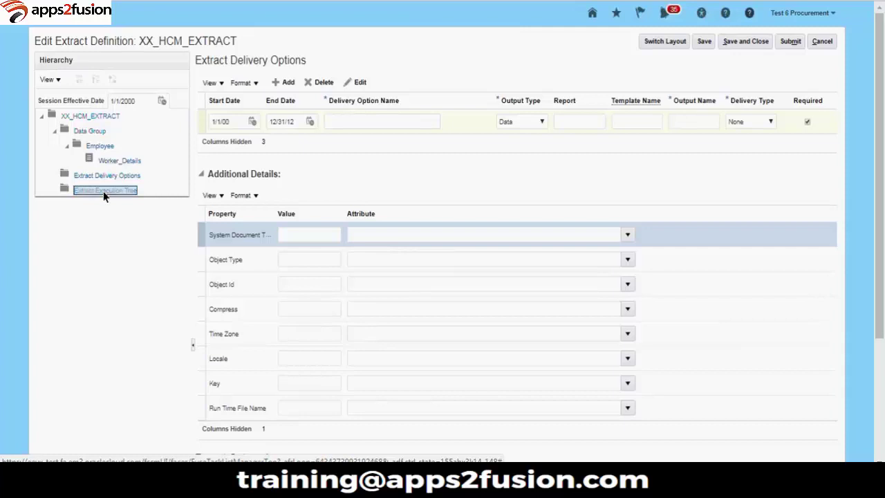
{"action": "left_click", "coordinate": [824, 43]}
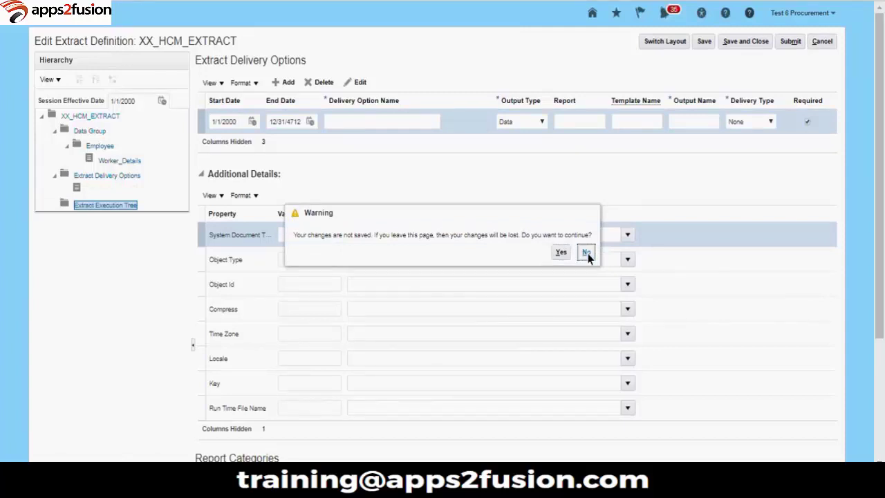
{"action": "left_click", "coordinate": [559, 253]}
{"action": "left_click", "coordinate": [559, 260]}
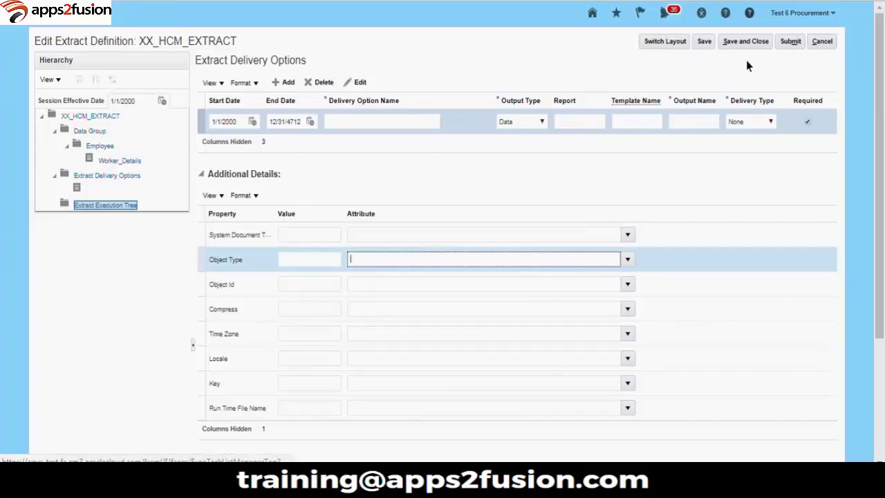
{"action": "left_click", "coordinate": [822, 43]}
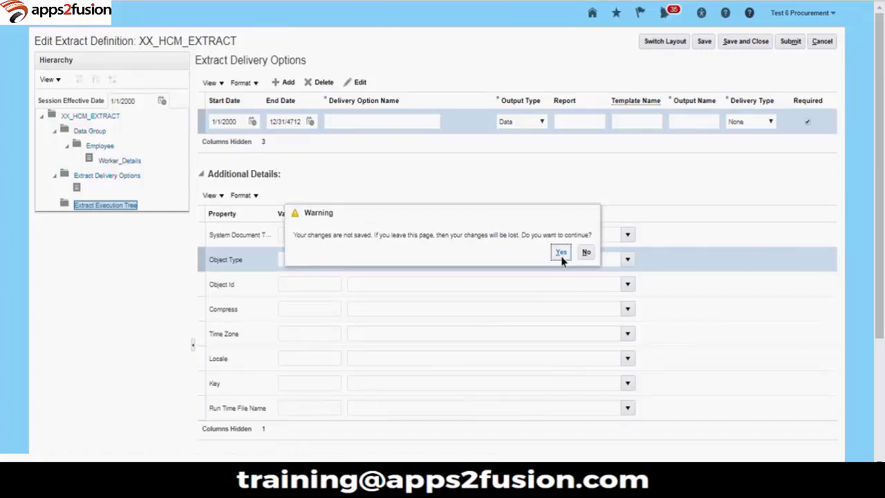
{"action": "left_click", "coordinate": [561, 254]}
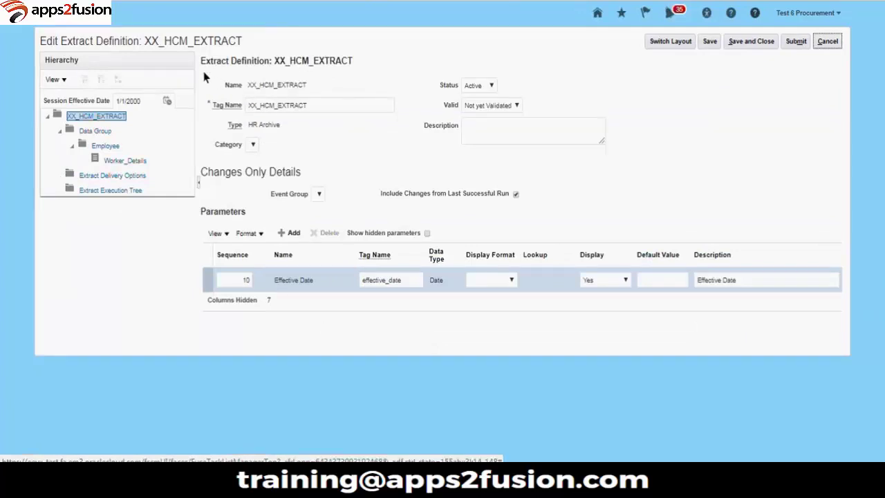
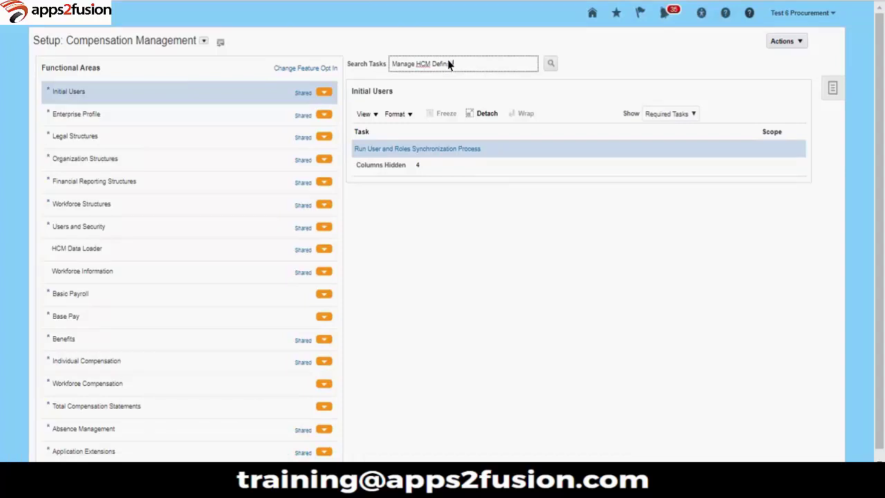
Step: Search the setup tasks for "Manage HCM Extract" and open the Manage HCM Extract Definitions task again
{"action": "key", "text": "Return"}
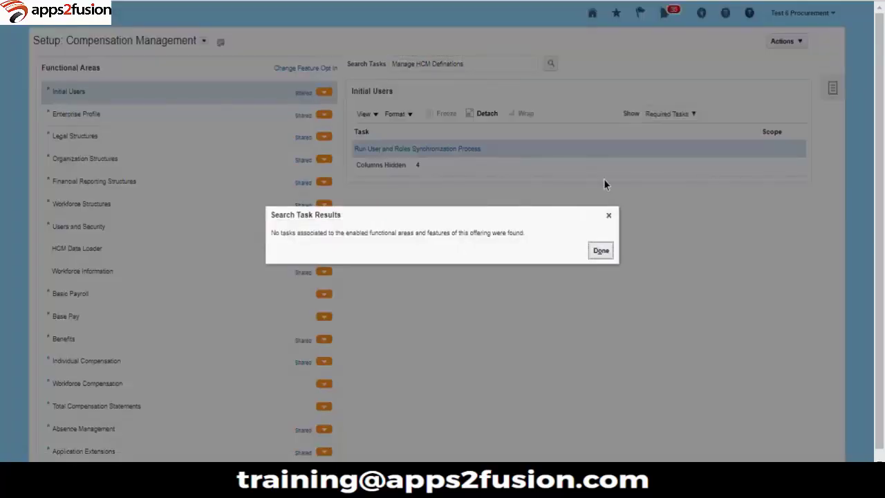
{"action": "left_click", "coordinate": [599, 251]}
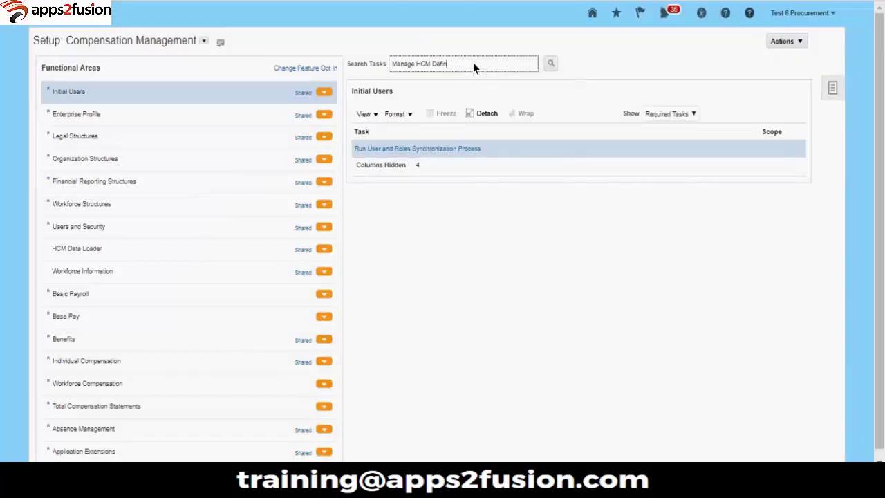
{"action": "key", "text": "BackSpace"}
{"action": "key", "text": "BackSpace"}
{"action": "key", "text": "BackSpace"}
{"action": "key", "text": "BackSpace"}
{"action": "key", "text": "BackSpace"}
{"action": "type", "text": "Extra"}
{"action": "left_click", "coordinate": [550, 63]}
{"action": "left_click", "coordinate": [333, 250]}
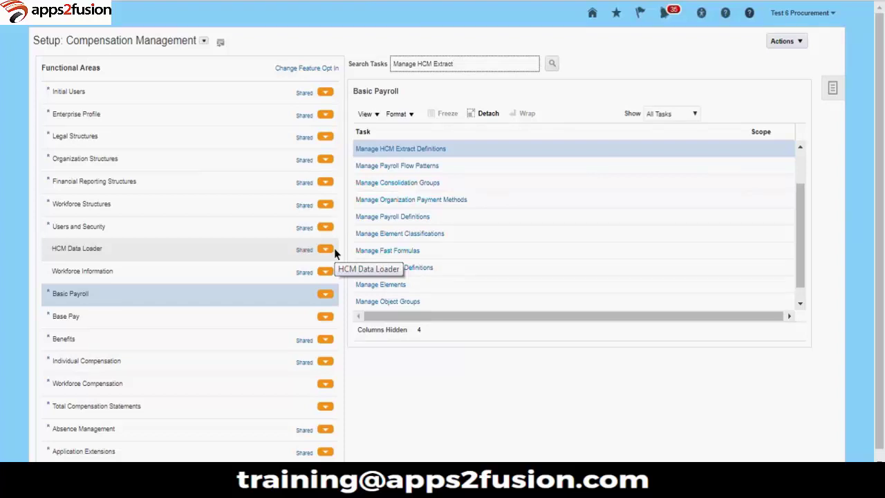
{"action": "left_click", "coordinate": [398, 148]}
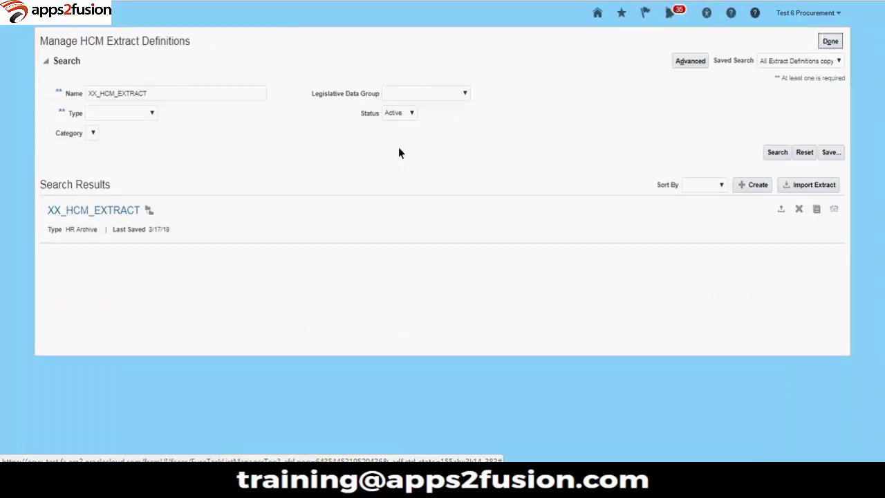
Step: Open the XX_HCM_EXTRACT definition, compare its two layouts and display it in the hierarchy layout
{"action": "left_click", "coordinate": [95, 218]}
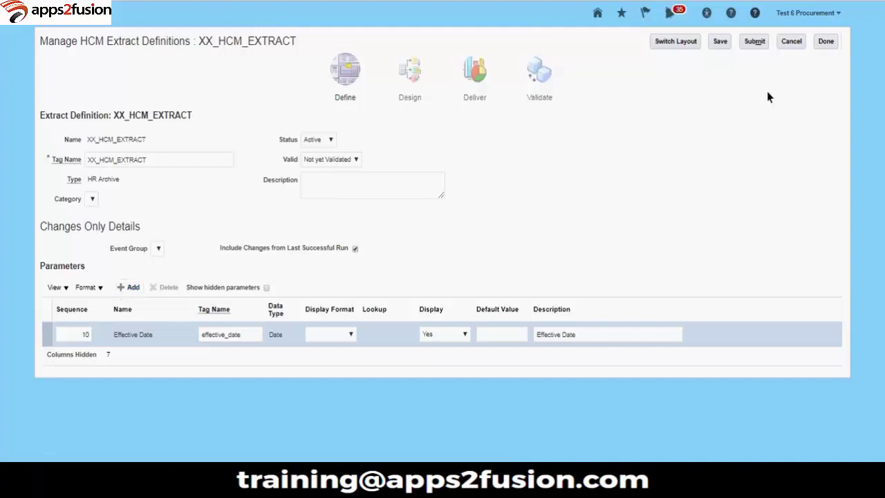
{"action": "left_click", "coordinate": [673, 43]}
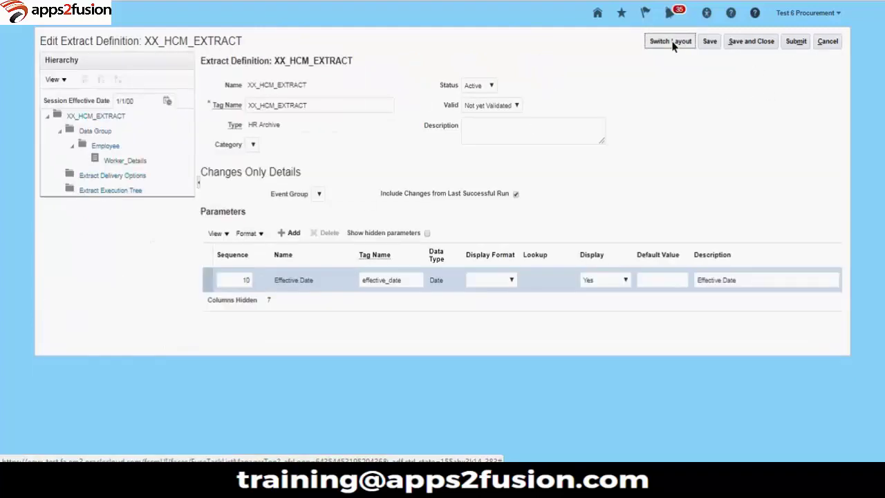
{"action": "left_click", "coordinate": [673, 43]}
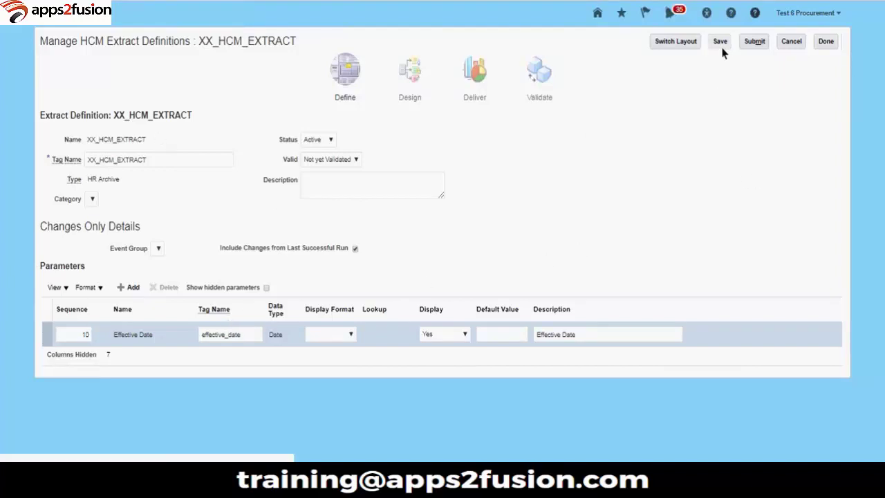
{"action": "left_click", "coordinate": [680, 41]}
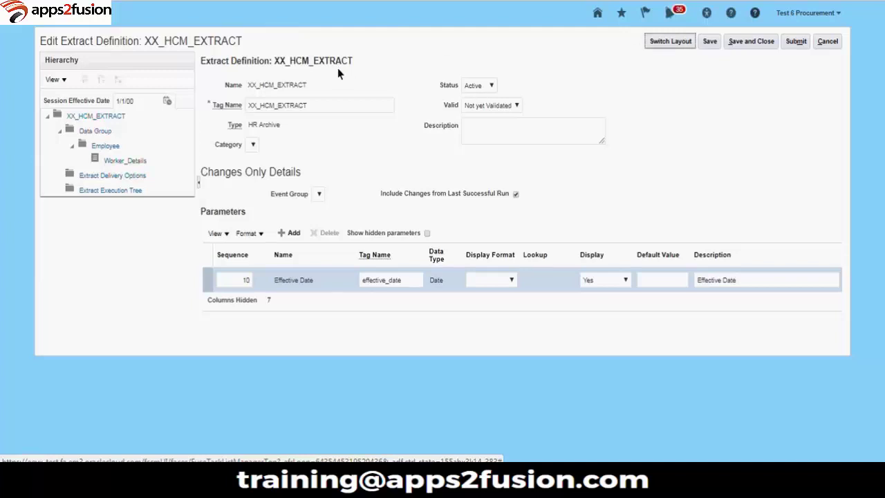
Step: Examine the data groups, the Employee data group's details and the extract attributes of the Worker_Details record
{"action": "left_click", "coordinate": [123, 161]}
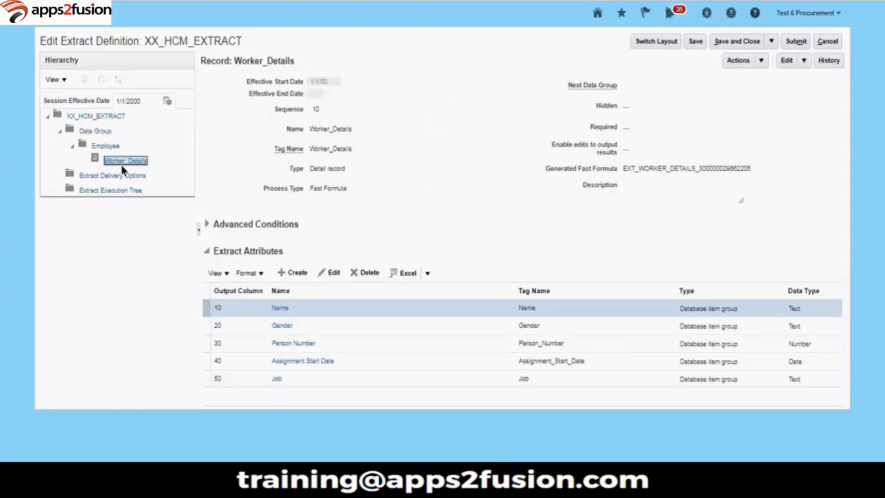
{"action": "left_click", "coordinate": [99, 136]}
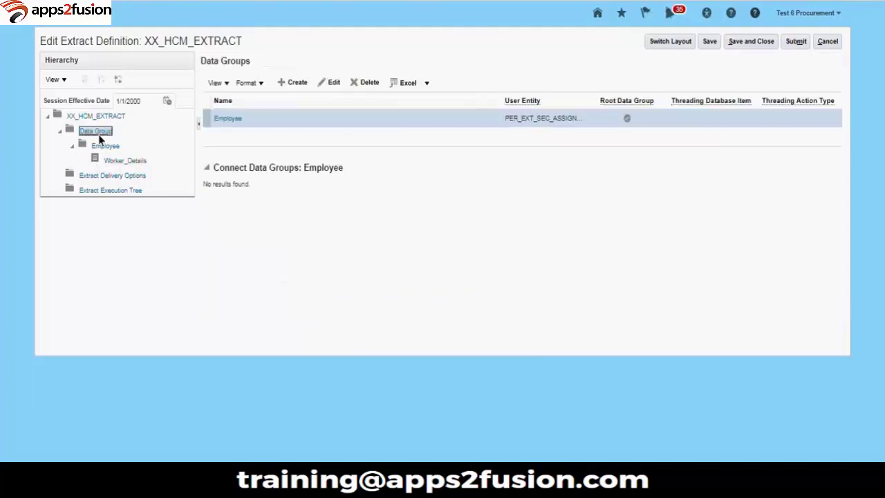
{"action": "left_click", "coordinate": [230, 119]}
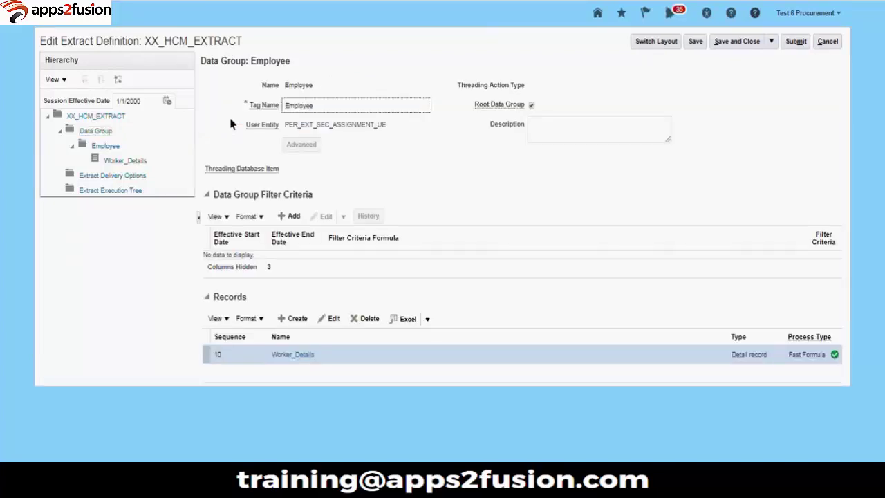
{"action": "left_click", "coordinate": [131, 162]}
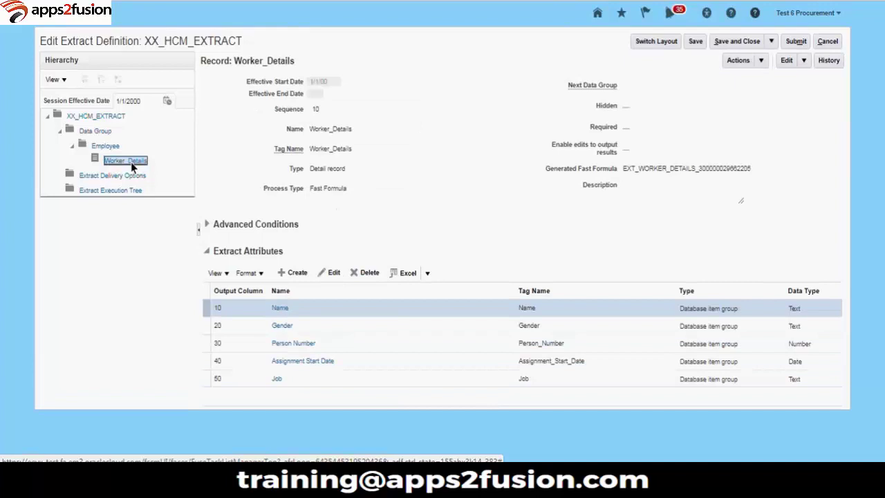
Step: Start a blank extract attribute for Worker_Details to examine its data type, type, results display and advanced condition options, and discard it
{"action": "left_click", "coordinate": [292, 273]}
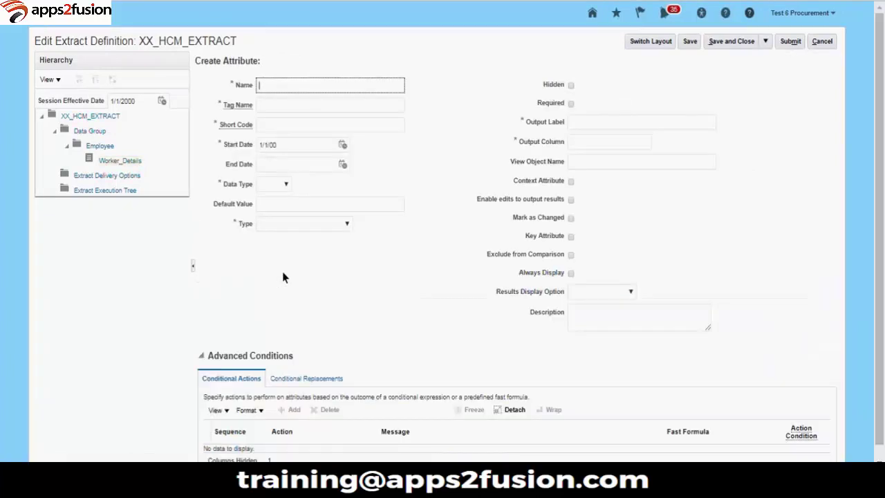
{"action": "left_click", "coordinate": [286, 185]}
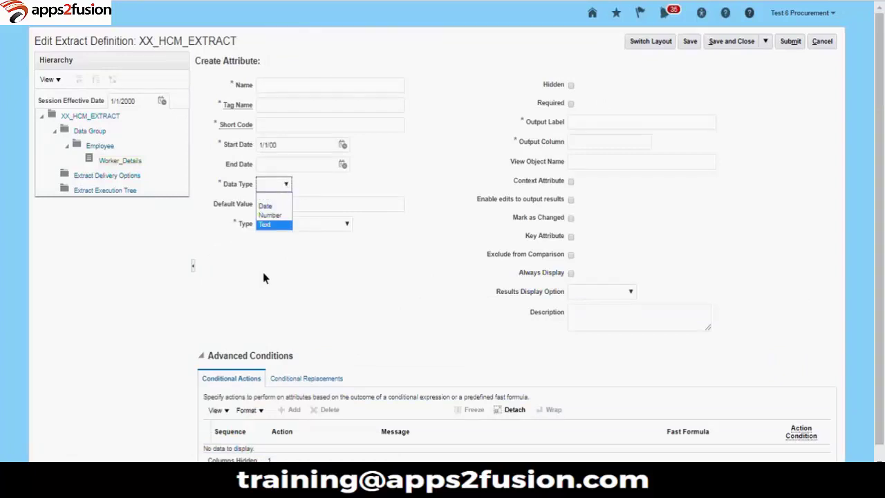
{"action": "left_click", "coordinate": [315, 279]}
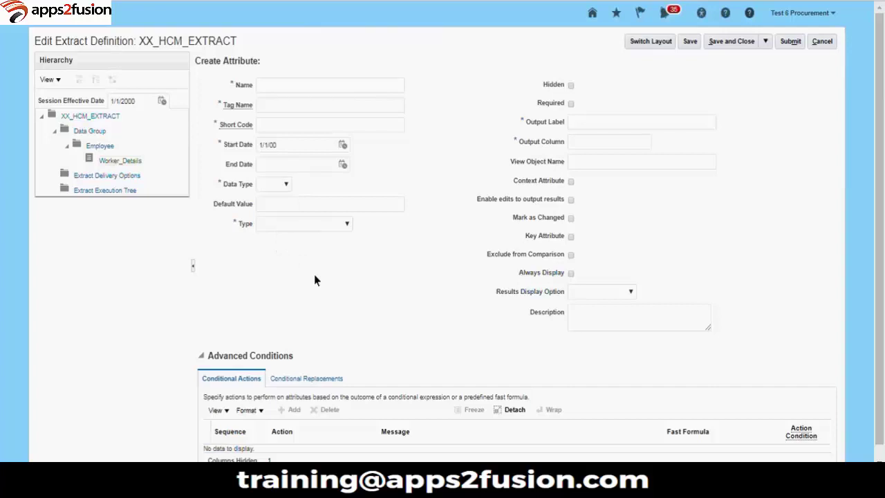
{"action": "left_click", "coordinate": [345, 225]}
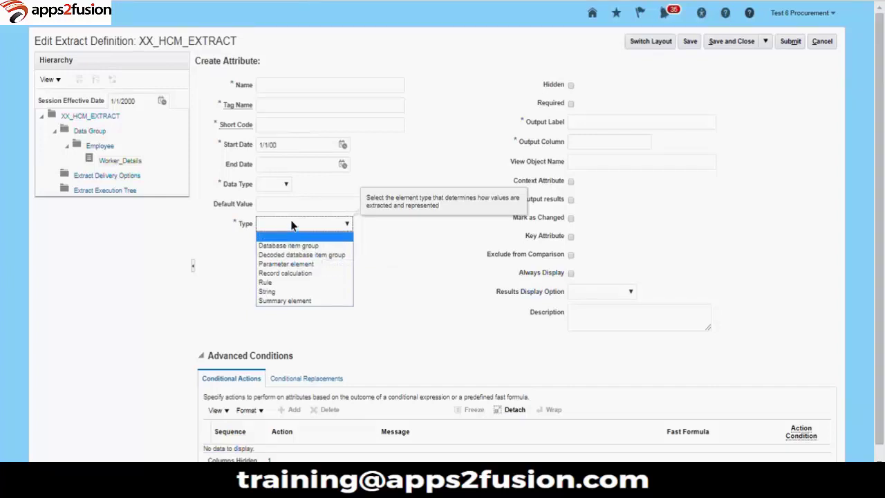
{"action": "left_click", "coordinate": [317, 194]}
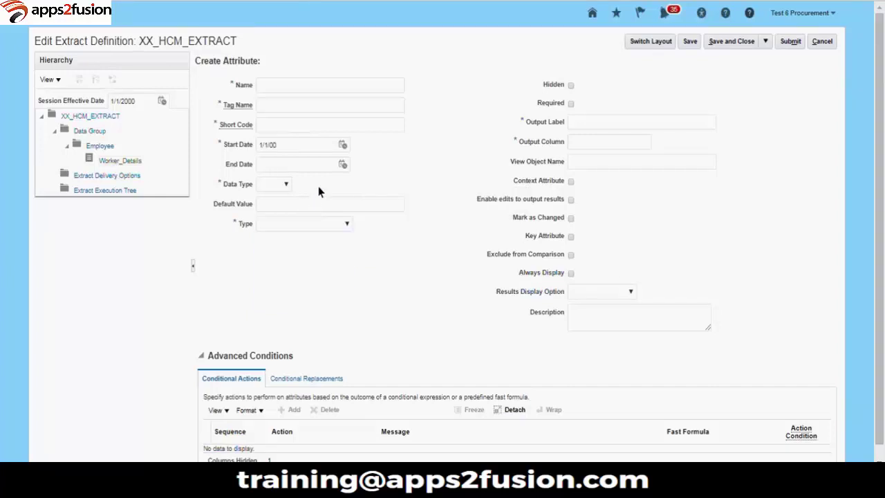
{"action": "left_click", "coordinate": [630, 292]}
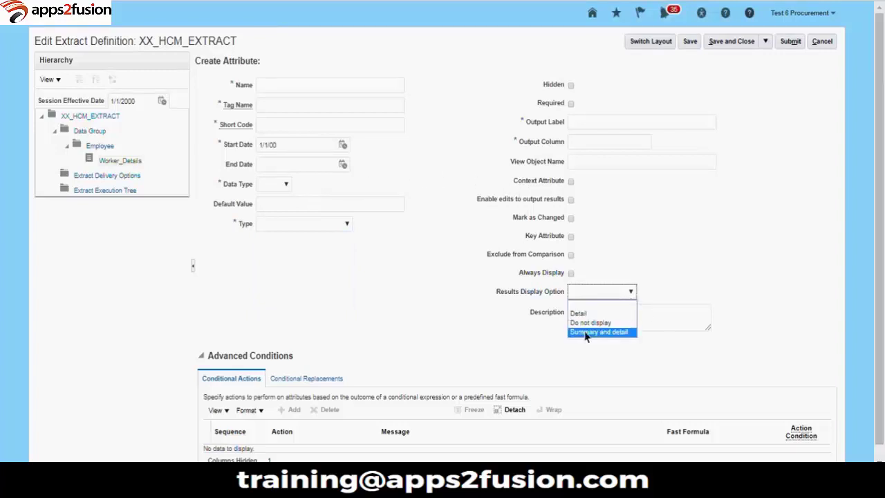
{"action": "left_click", "coordinate": [702, 258]}
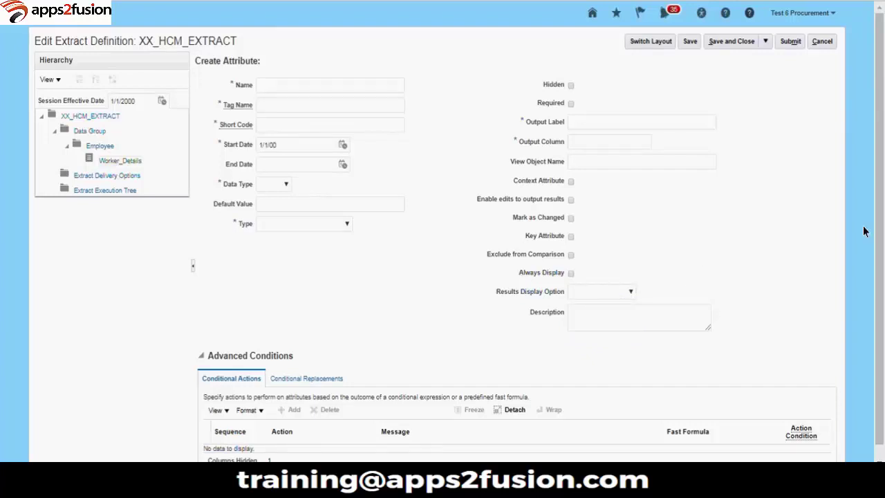
{"action": "scroll", "coordinate": [877, 228], "scroll_direction": "down", "scroll_amount": 1}
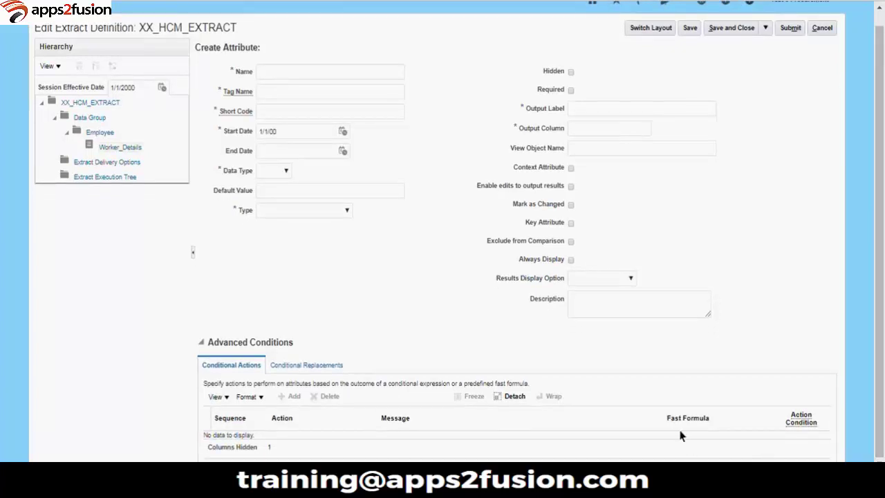
{"action": "left_click", "coordinate": [203, 348]}
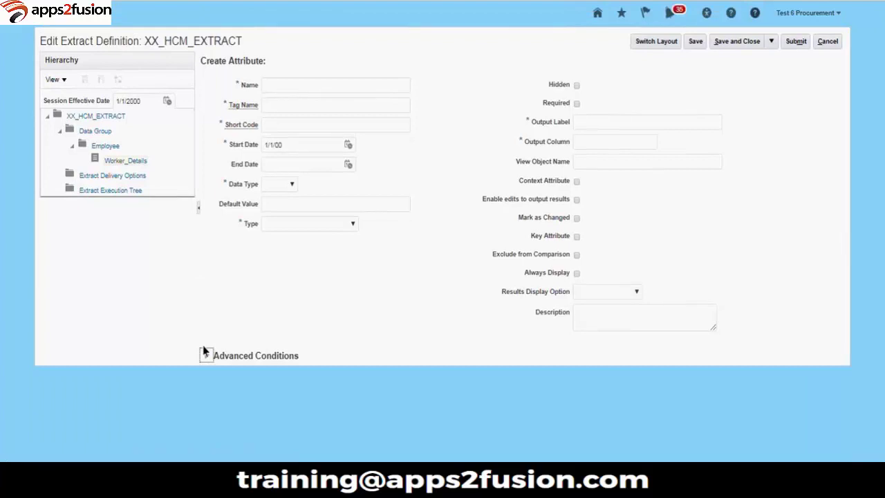
{"action": "left_click", "coordinate": [829, 41]}
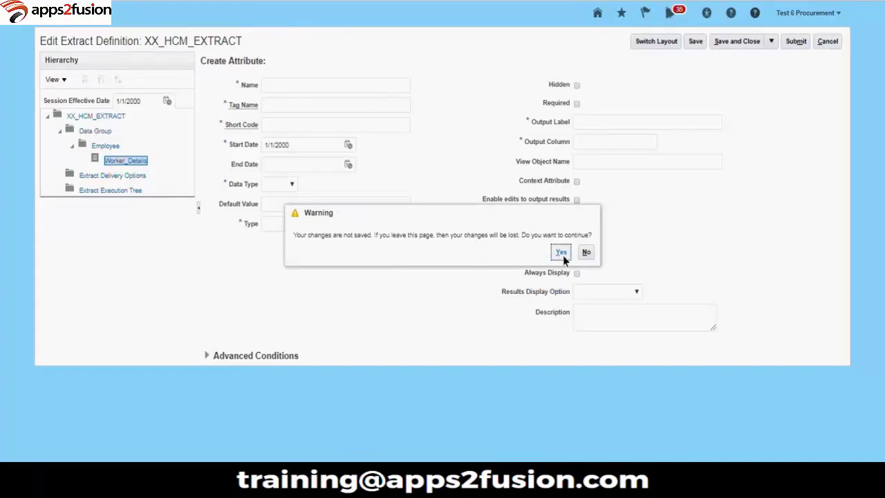
{"action": "left_click", "coordinate": [562, 253]}
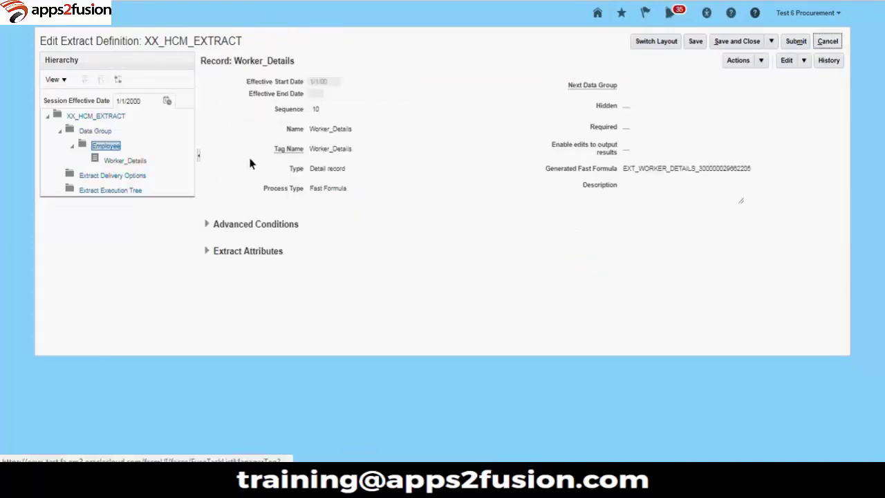
Step: Examine the Employee data group and the Worker_Details record's advanced conditions and extract attributes, and leave the record without saving
{"action": "left_click", "coordinate": [116, 161]}
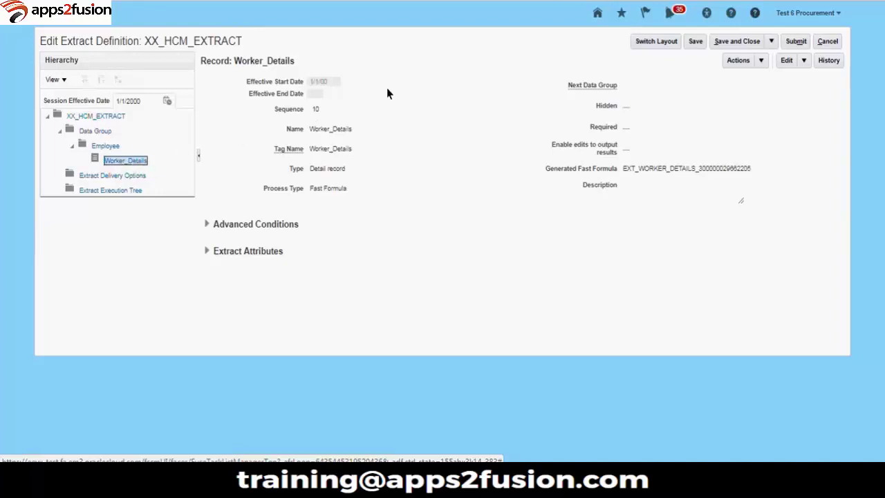
{"action": "left_click", "coordinate": [98, 149]}
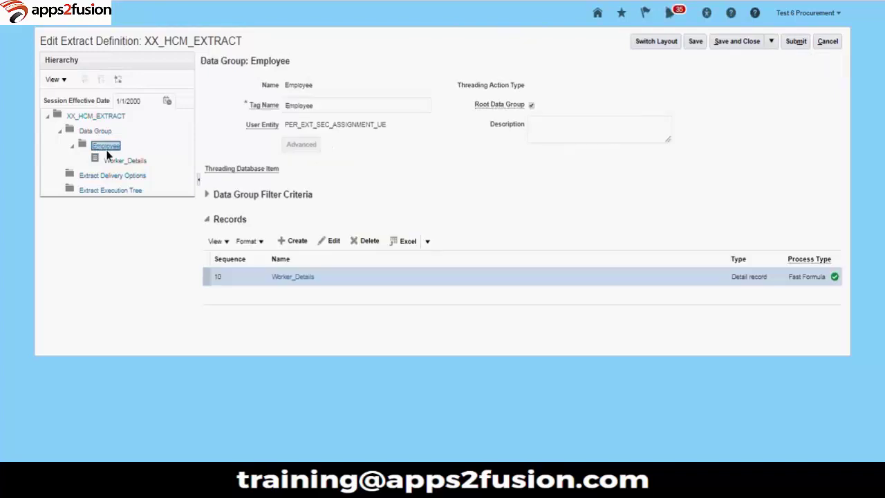
{"action": "left_click", "coordinate": [119, 164]}
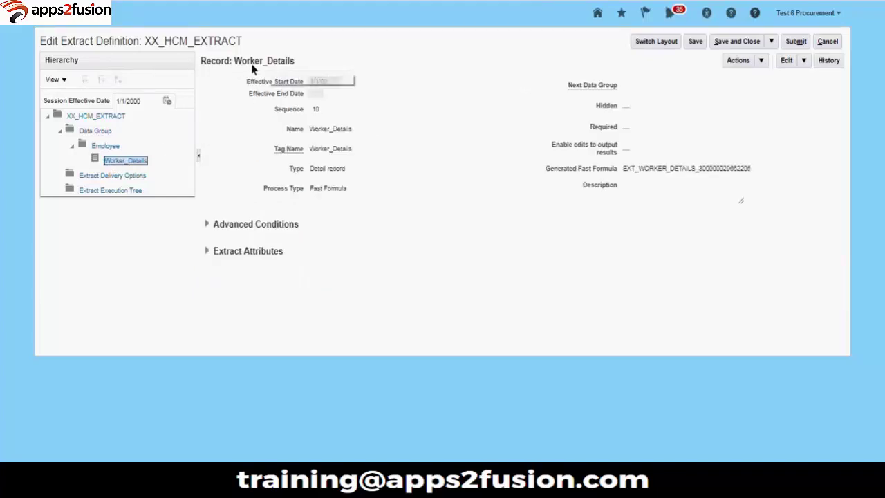
{"action": "left_click", "coordinate": [206, 224]}
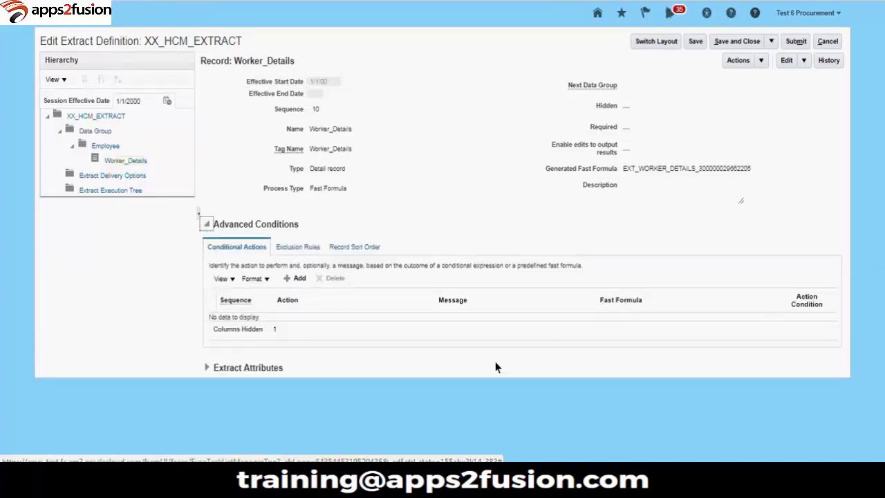
{"action": "left_click", "coordinate": [206, 369]}
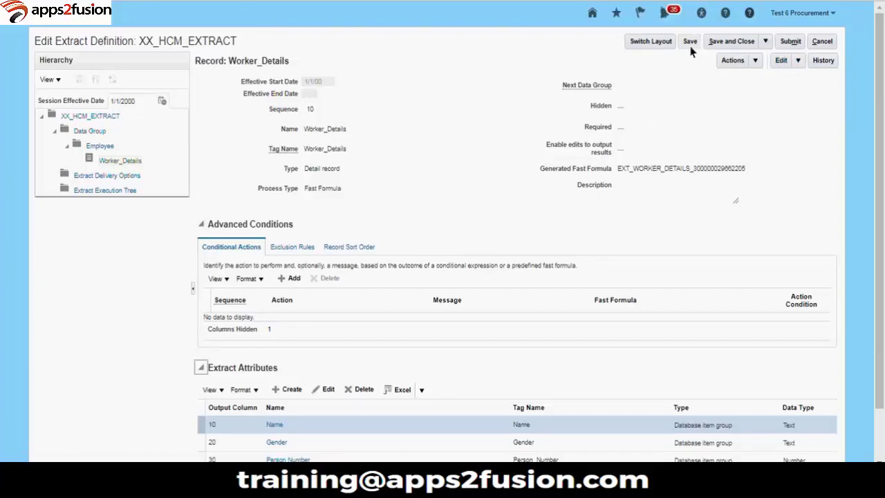
{"action": "left_click", "coordinate": [823, 41]}
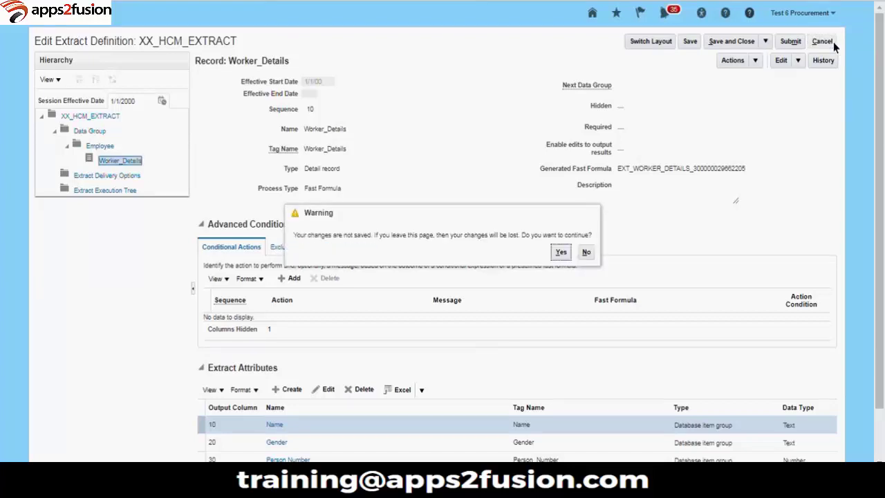
{"action": "left_click", "coordinate": [560, 253]}
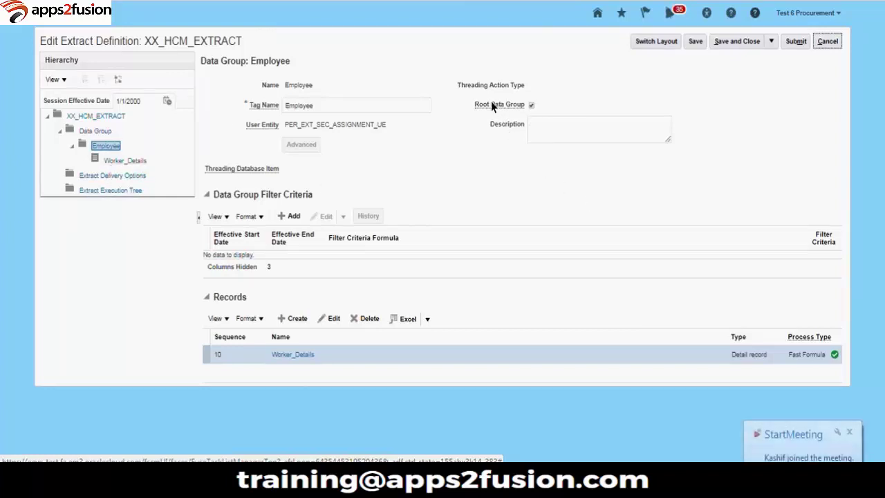
Step: Dismiss the meeting notifications and leave the Employee data group, discarding any unsaved changes
{"action": "mouse_move", "coordinate": [491, 103]}
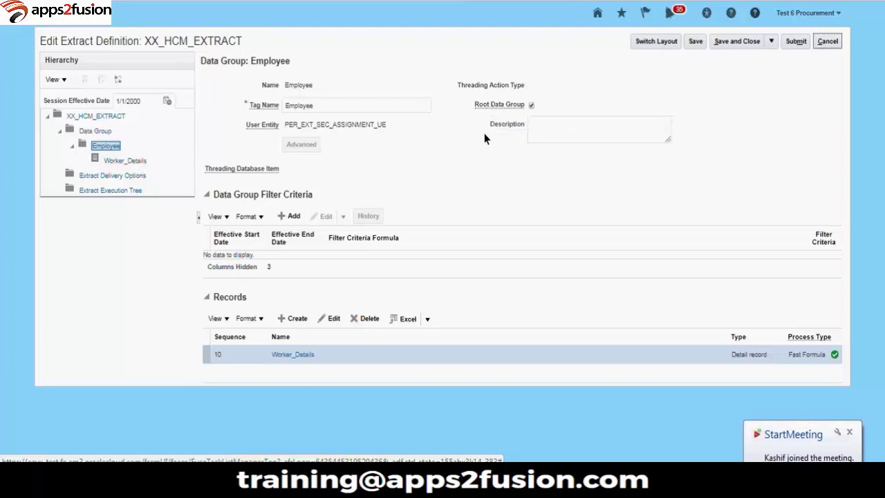
{"action": "left_click", "coordinate": [848, 434]}
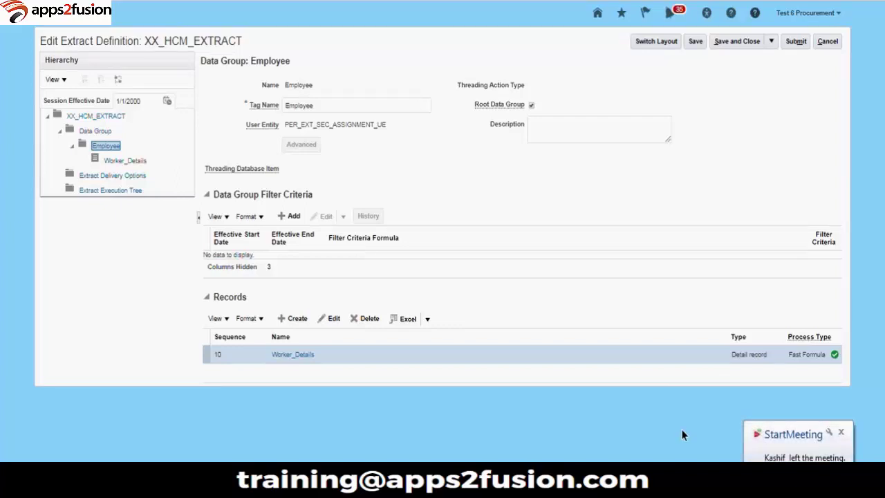
{"action": "left_click", "coordinate": [838, 430]}
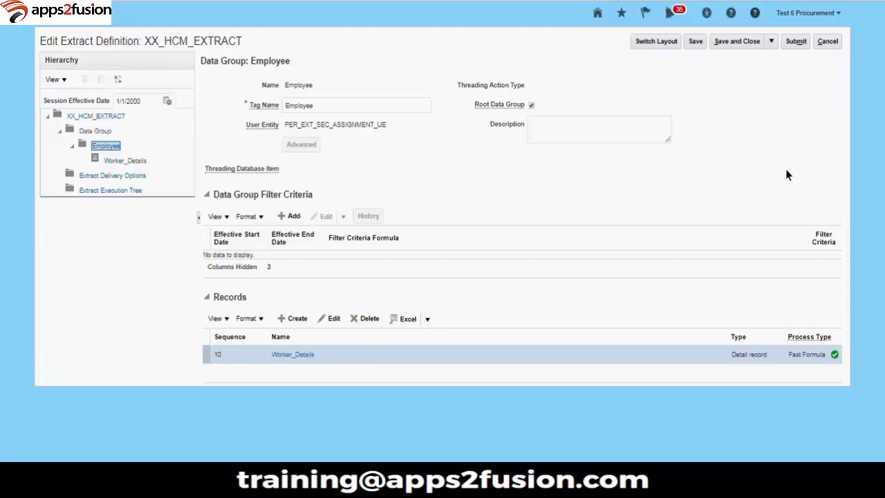
{"action": "left_click", "coordinate": [836, 42]}
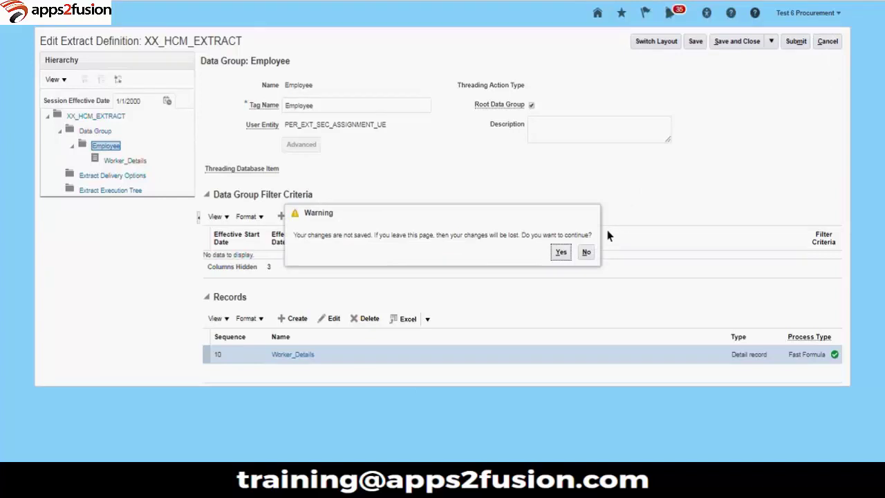
{"action": "left_click", "coordinate": [560, 253]}
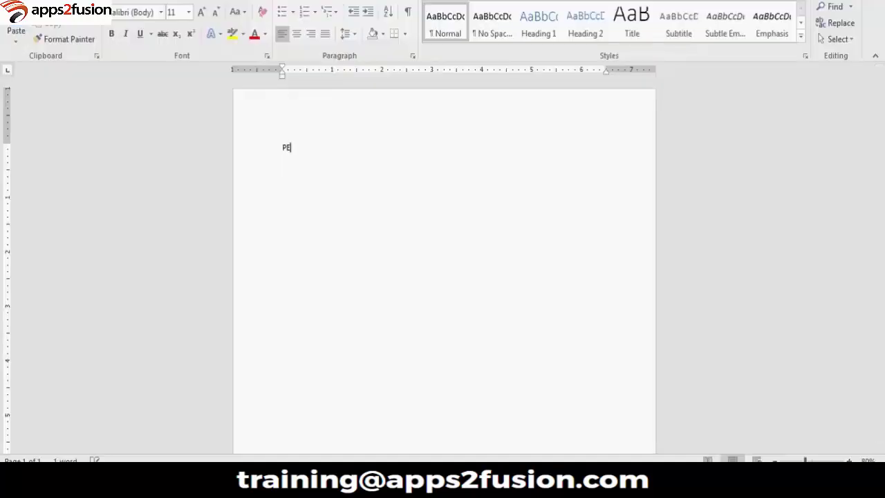
Step: Switch to the blank Word document and write the user entity name PER_EXT_SEC_ORGANIZATIONS_UE in bold
{"action": "type", "text": "R_EXT_SEC_ORGANIZATION"}
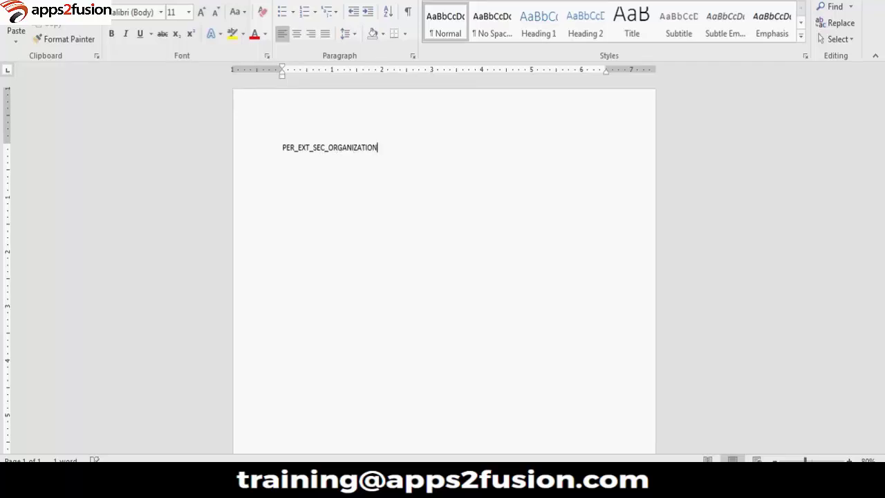
{"action": "type", "text": "S_UE"}
{"action": "key", "text": "alt+Tab"}
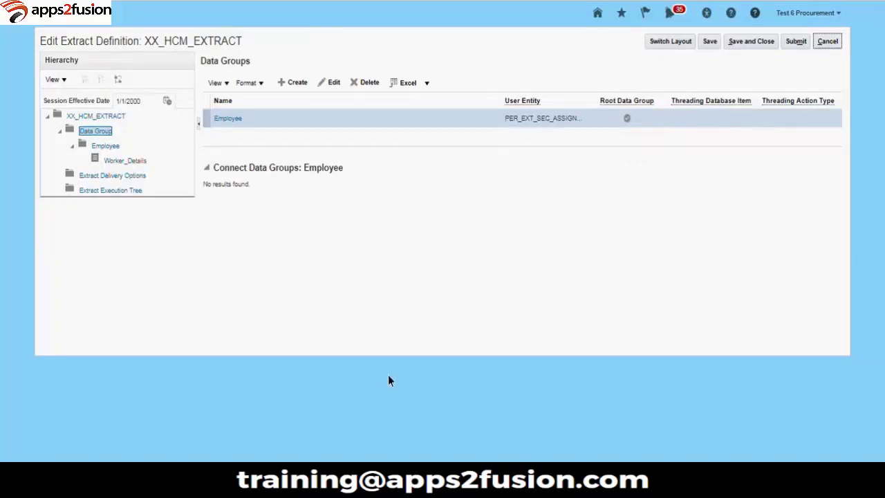
{"action": "key", "text": "alt+Tab"}
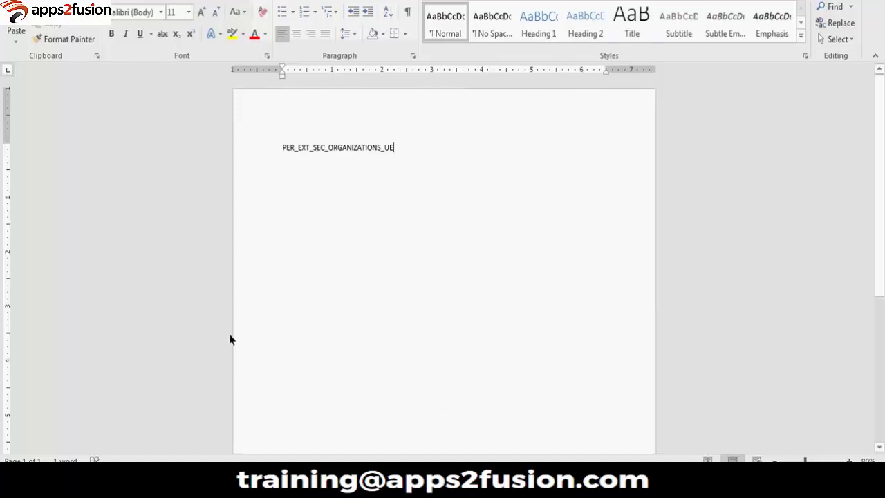
{"action": "left_click_drag", "start_coordinate": [395, 148], "coordinate": [279, 142]}
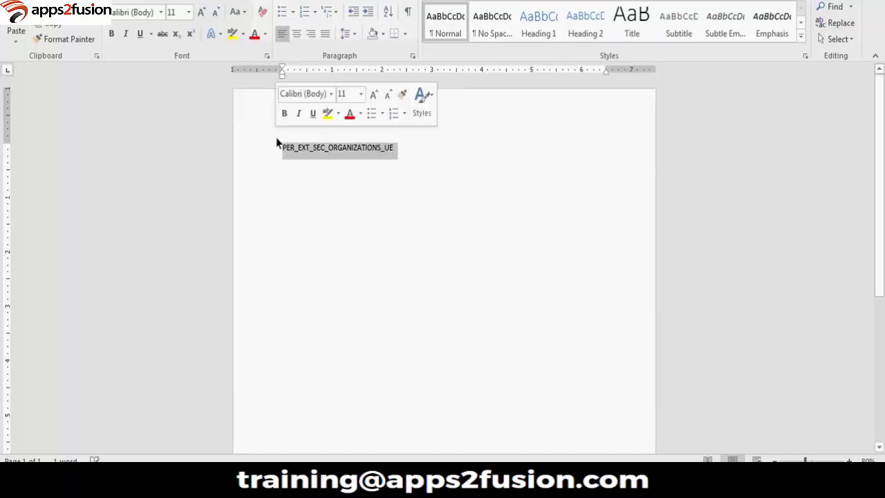
{"action": "key", "text": "ctrl+b"}
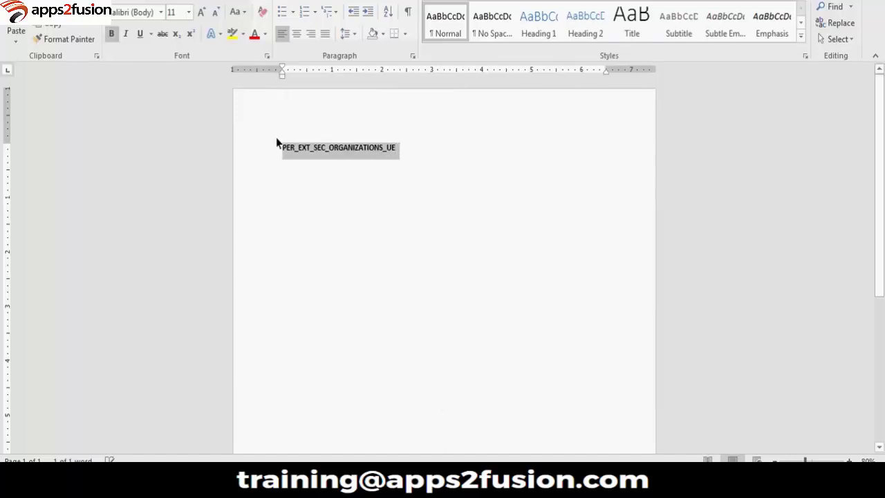
Step: Add the user entity names PER_EXT_SEC_PERSONS_UE and PER_EXT_SEC_ASSIGNMENT_UE on separate lines below the first
{"action": "left_click", "coordinate": [422, 157]}
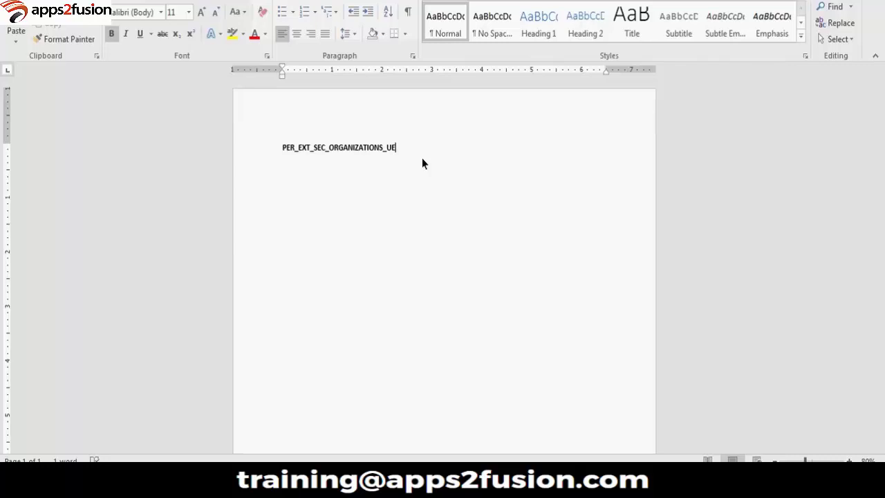
{"action": "key", "text": "Return"}
{"action": "type", "text": "PER_EXT_SEC_PERSONS"}
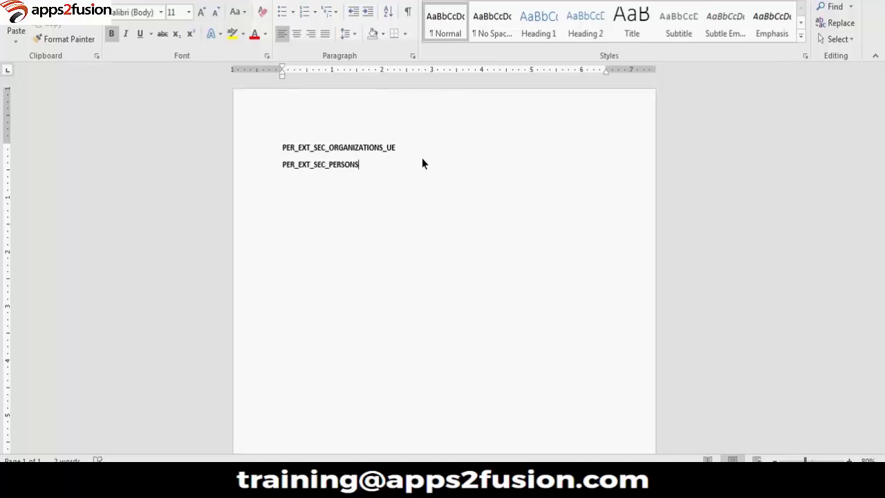
{"action": "type", "text": "_"}
{"action": "type", "text": "UE"}
{"action": "type", "text": "PER"}
{"action": "type", "text": "_EXT"}
{"action": "type", "text": "_SE"}
{"action": "type", "text": "C_"}
{"action": "type", "text": "ASS"}
{"action": "type", "text": "IGNMENT"}
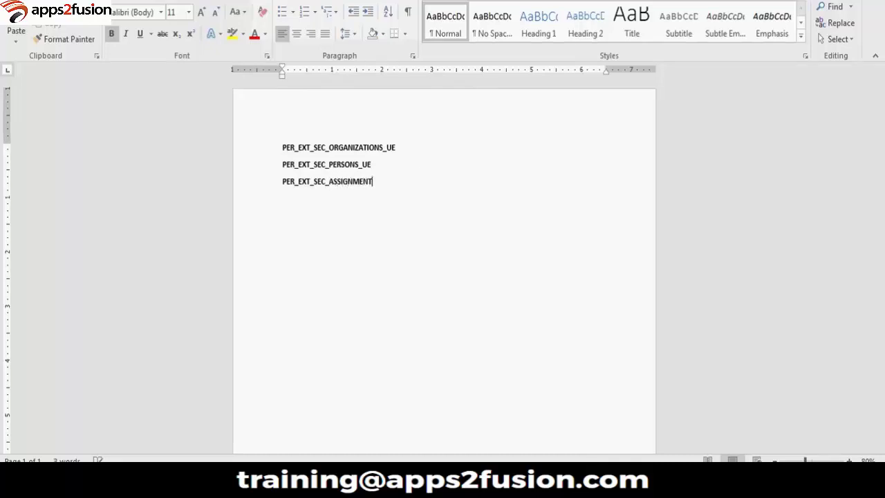
{"action": "type", "text": "_UE"}
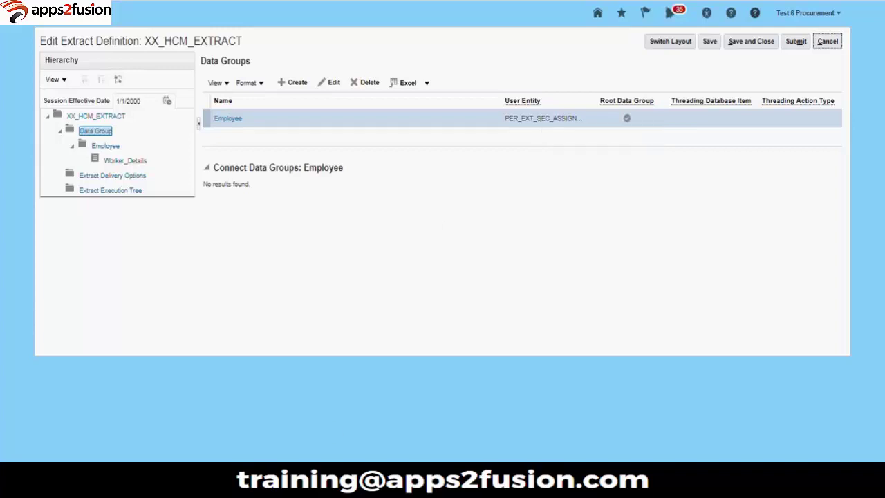
Step: Switch back to Oracle Fusion, review the Worker_Details record's extract attributes, and collapse the Employee data group in the hierarchy
{"action": "key", "text": "alt+Tab"}
{"action": "left_click", "coordinate": [122, 160]}
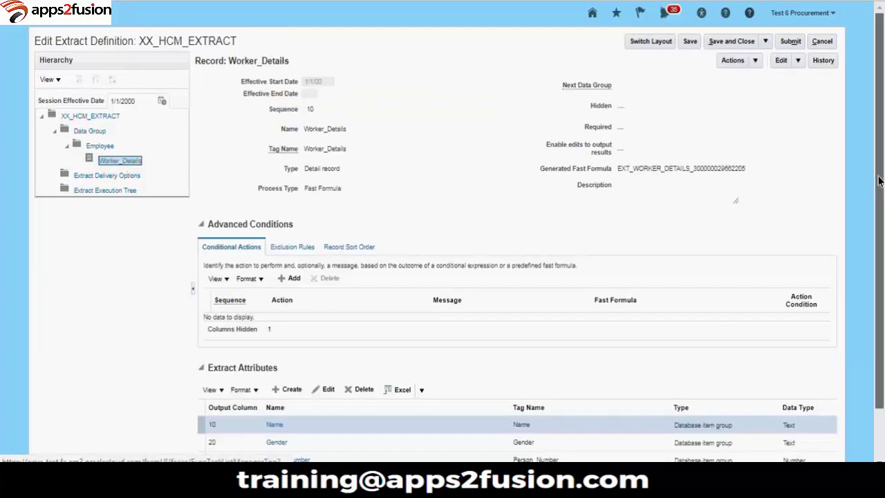
{"action": "scroll", "coordinate": [876, 181], "scroll_direction": "down", "scroll_amount": 2}
{"action": "scroll", "coordinate": [293, 424], "scroll_direction": "down", "scroll_amount": 2}
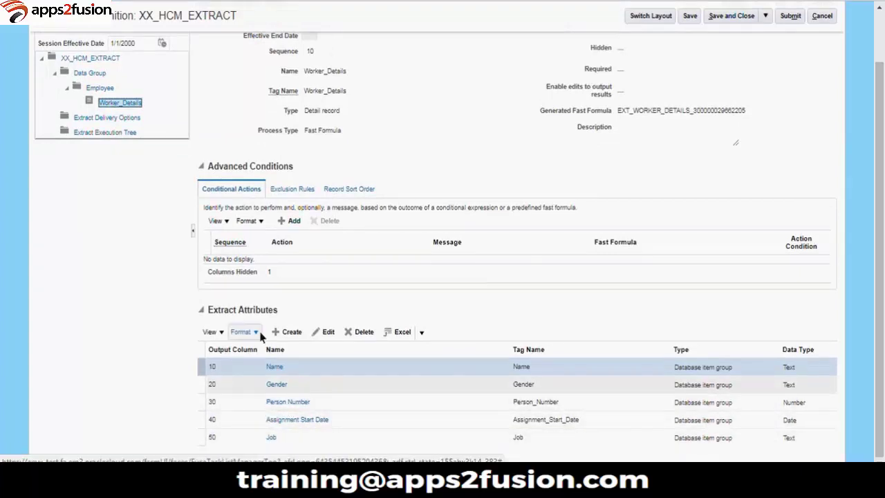
{"action": "left_click", "coordinate": [68, 89]}
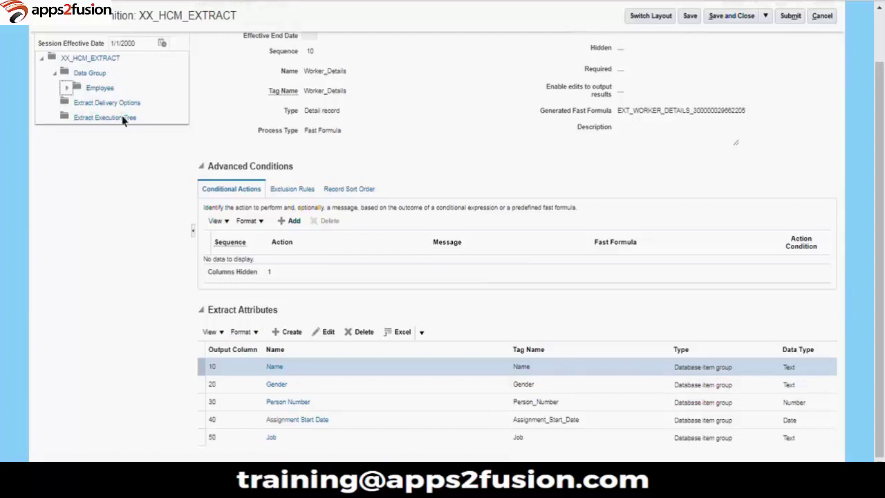
Step: Expand the Employee data group in the hierarchy, switch to the Word document and add PER_EXT_PAY_EMPLOYEES_UE on a new line below the list
{"action": "left_click", "coordinate": [68, 87]}
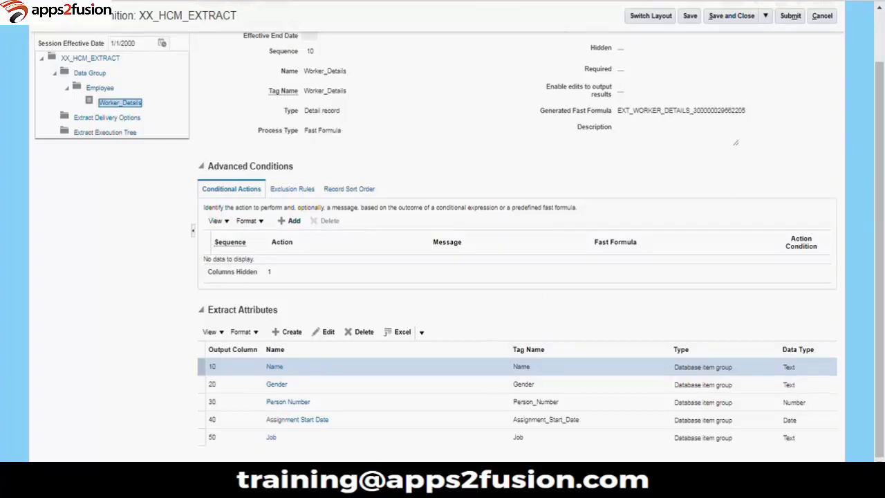
{"action": "key", "text": "alt+Tab"}
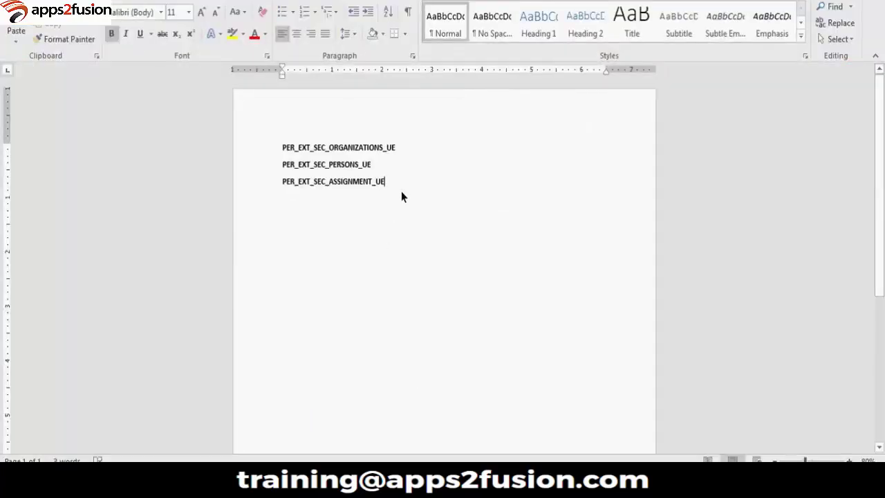
{"action": "key", "text": "Return"}
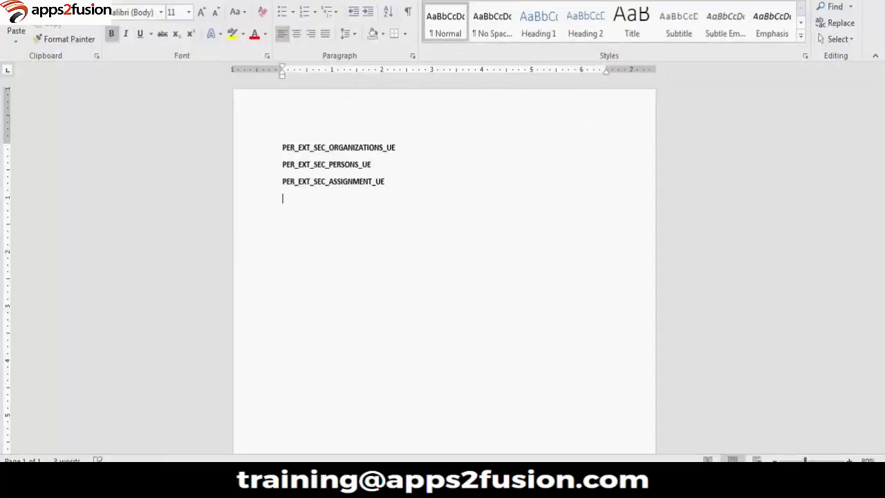
{"action": "type", "text": "PER_EXT_PAY_EM"}
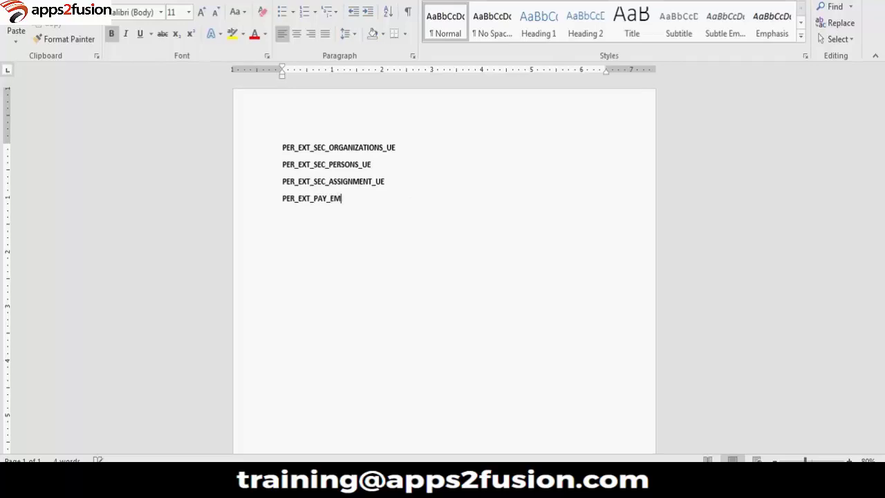
{"action": "type", "text": "PLOYEEE"}
{"action": "key", "text": "BackSpace"}
{"action": "type", "text": "S"}
{"action": "type", "text": "_UE"}
Step: Add the user entity name PER_EXT_SEC_POSITIONS_UE on the line below PER_EXT_PAY_EMPLOYEES_UE
{"action": "type", "text": "PER"}
{"action": "type", "text": "_"}
{"action": "left_click", "coordinate": [848, 461]}
{"action": "scroll", "coordinate": [627, 359], "scroll_direction": "up", "scroll_amount": 3}
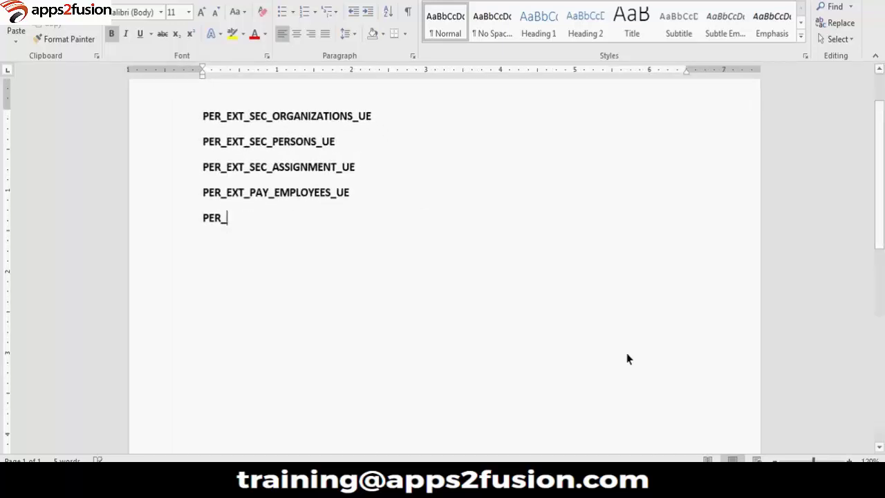
{"action": "type", "text": "EX"}
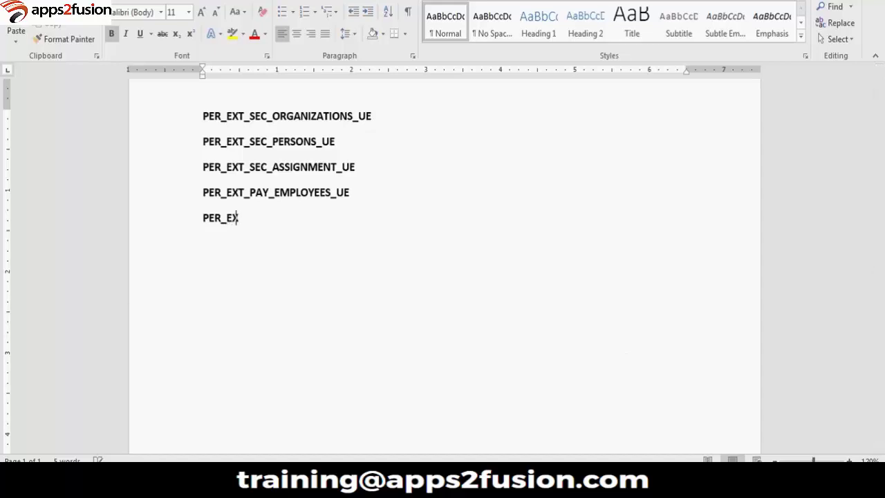
{"action": "type", "text": "T_SEC_POSITIONS"}
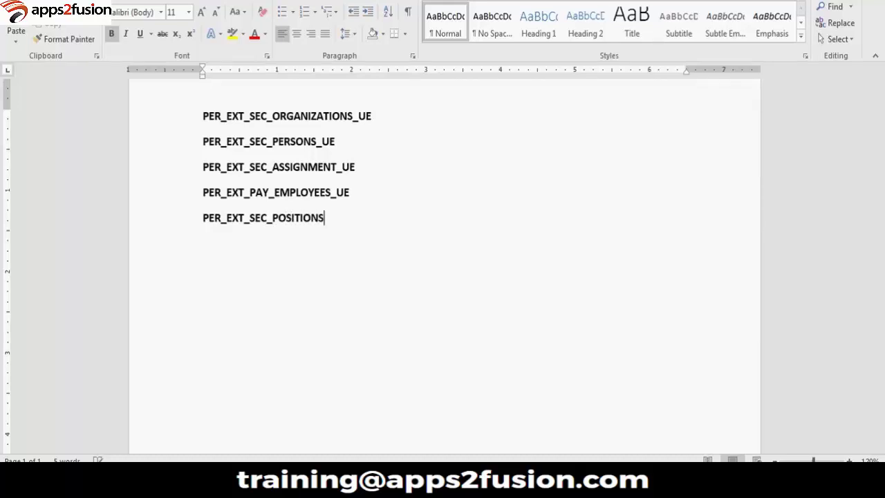
{"action": "type", "text": "_UE"}
Step: Add the user entity name PER_EXT_RESET_UE on a new line at the end of the list
{"action": "key", "text": "Return"}
{"action": "type", "text": "PER_EXT"}
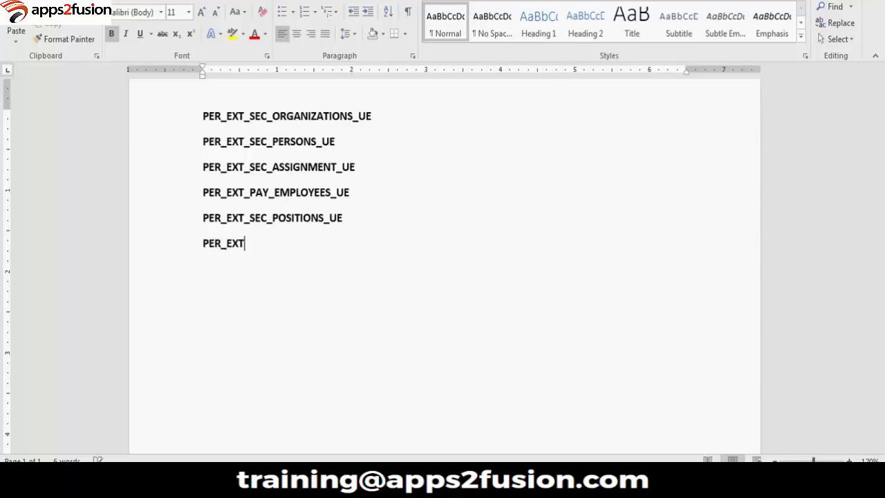
{"action": "type", "text": "_RESET_UE"}
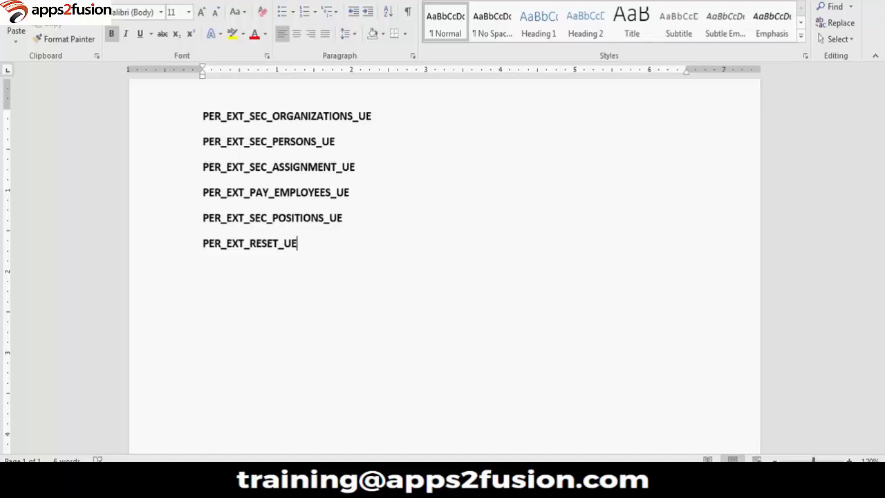
Step: Add the user entity name PER_EXT_SEC_ASSIGNMENT_RANGE _UE on a new line below PER_EXT_RESET_UE
{"action": "key", "text": "Return"}
{"action": "type", "text": "PER_EXT_S"}
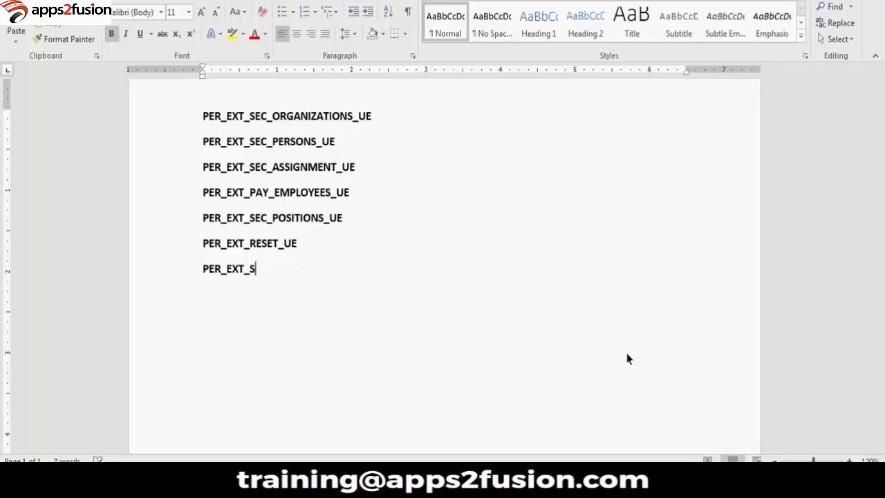
{"action": "type", "text": "EC_ASSIGNMEN"}
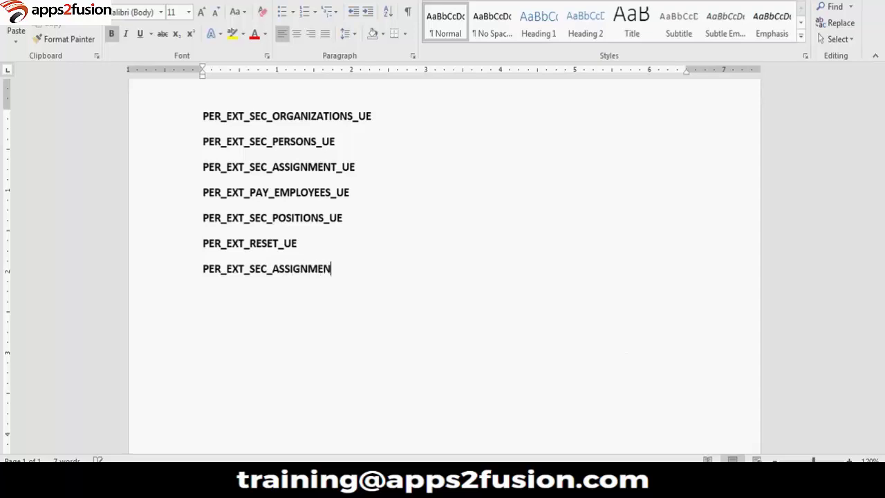
{"action": "type", "text": "T"}
{"action": "type", "text": "_RANGE"}
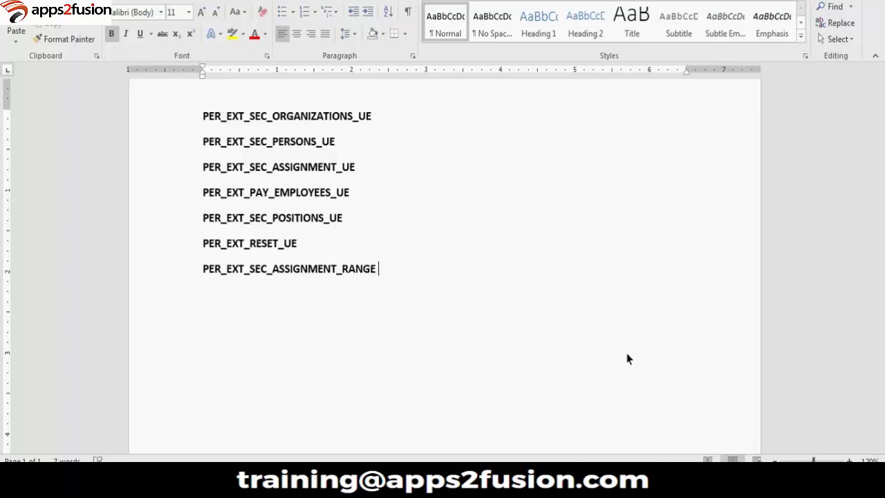
{"action": "type", "text": " _UE"}
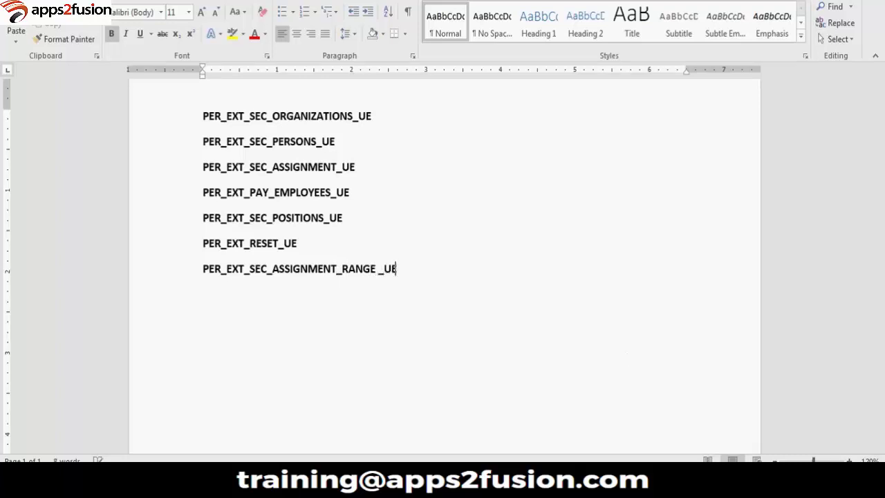